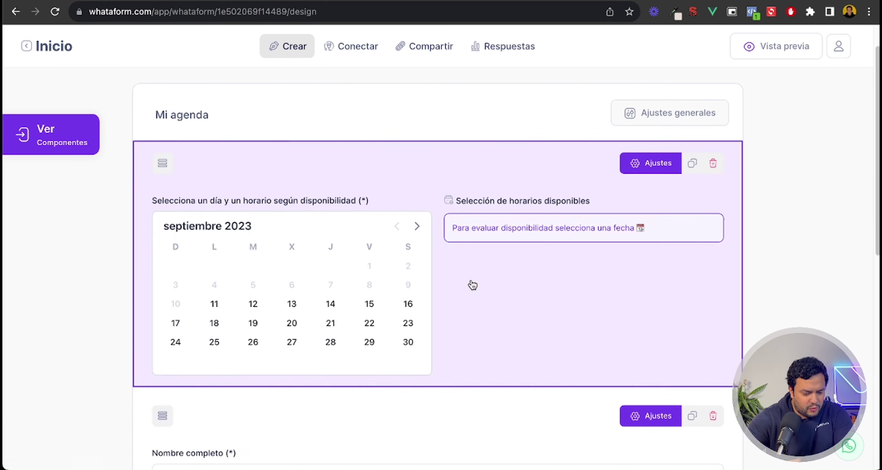
{"action": "scroll", "coordinate": [473, 285], "scroll_direction": "down", "scroll_amount": 10}
{"action": "scroll", "coordinate": [473, 286], "scroll_direction": "up", "scroll_amount": 10}
{"action": "scroll", "coordinate": [473, 286], "scroll_direction": "down", "scroll_amount": 10}
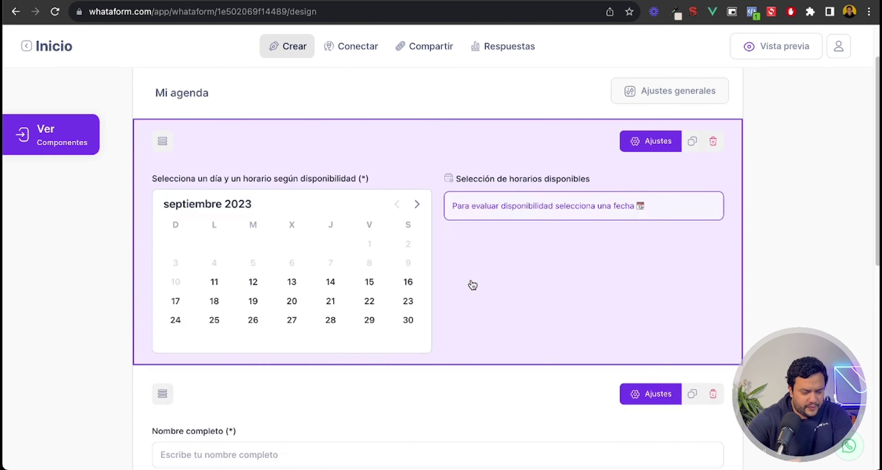
{"action": "scroll", "coordinate": [210, 231], "scroll_direction": "up", "scroll_amount": 7}
{"action": "scroll", "coordinate": [353, 244], "scroll_direction": "up", "scroll_amount": 5}
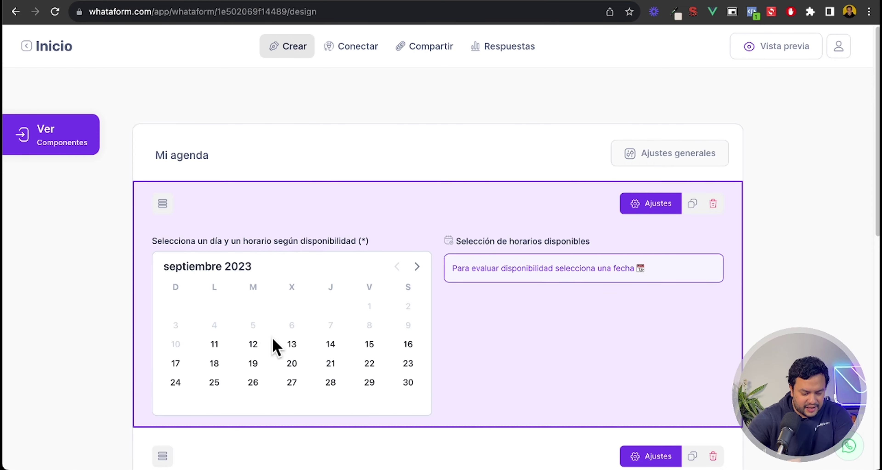
{"action": "scroll", "coordinate": [276, 344], "scroll_direction": "down", "scroll_amount": 10}
{"action": "scroll", "coordinate": [305, 331], "scroll_direction": "down", "scroll_amount": 4}
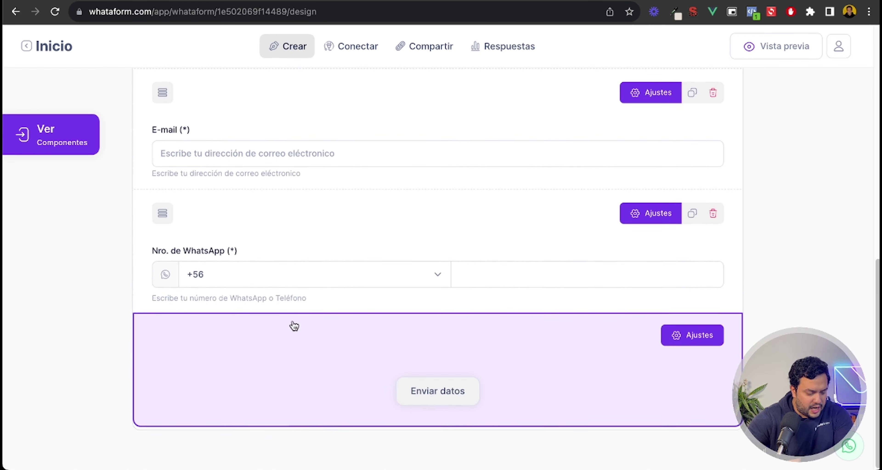
{"action": "scroll", "coordinate": [298, 226], "scroll_direction": "up", "scroll_amount": 3}
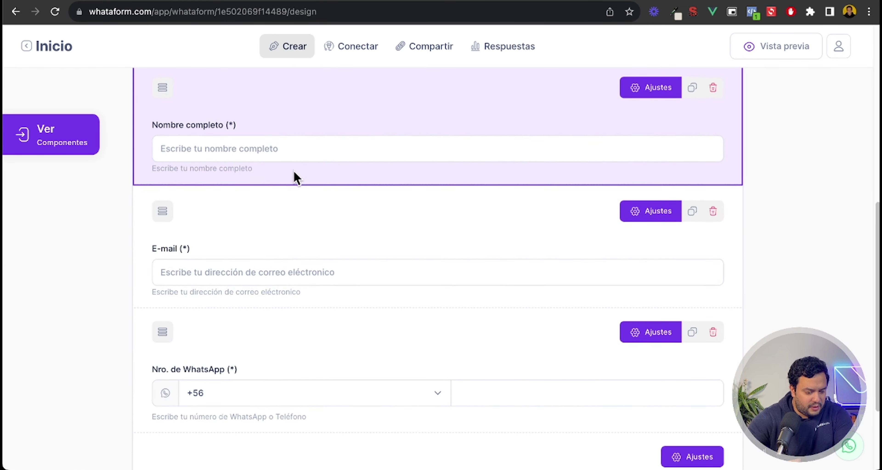
{"action": "scroll", "coordinate": [386, 266], "scroll_direction": "up", "scroll_amount": 10}
{"action": "scroll", "coordinate": [387, 271], "scroll_direction": "down", "scroll_amount": 6}
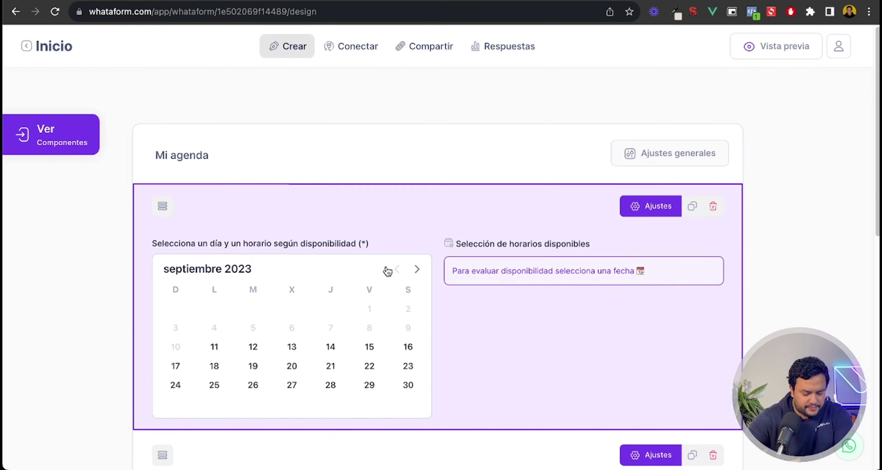
{"action": "scroll", "coordinate": [388, 270], "scroll_direction": "up", "scroll_amount": 6}
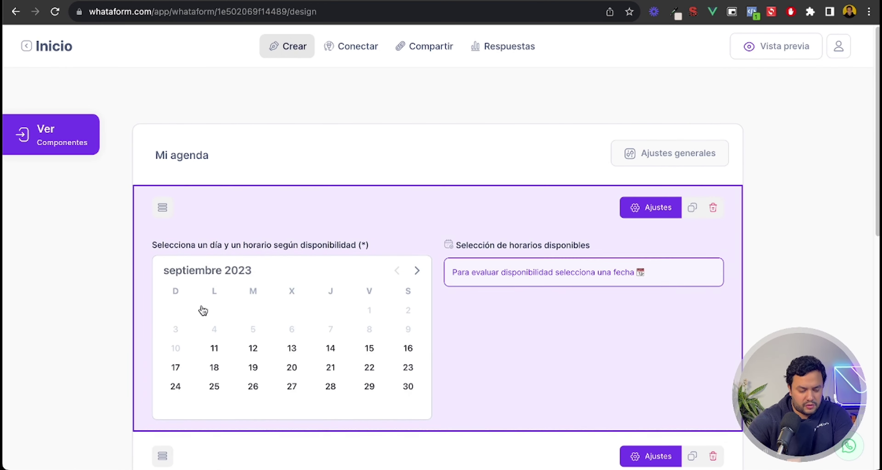
{"action": "scroll", "coordinate": [343, 292], "scroll_direction": "down", "scroll_amount": 6}
{"action": "scroll", "coordinate": [377, 274], "scroll_direction": "down", "scroll_amount": 1}
{"action": "scroll", "coordinate": [449, 340], "scroll_direction": "down", "scroll_amount": 1}
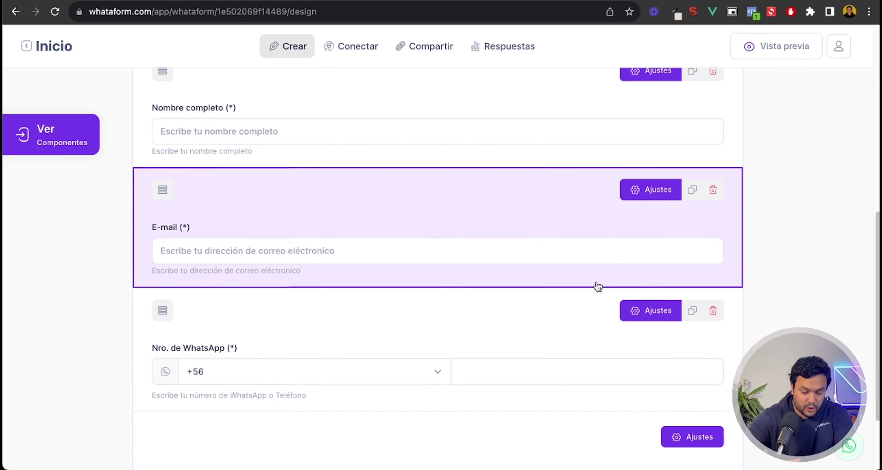
{"action": "left_click", "coordinate": [659, 302]}
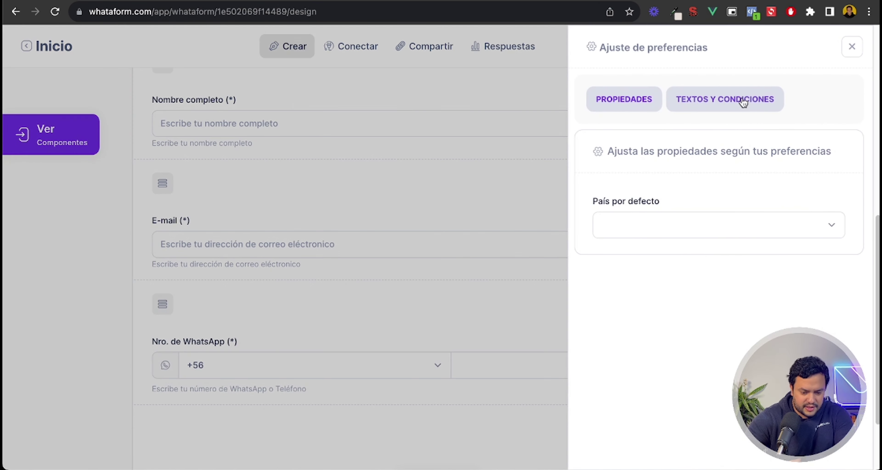
{"action": "left_click", "coordinate": [747, 100]}
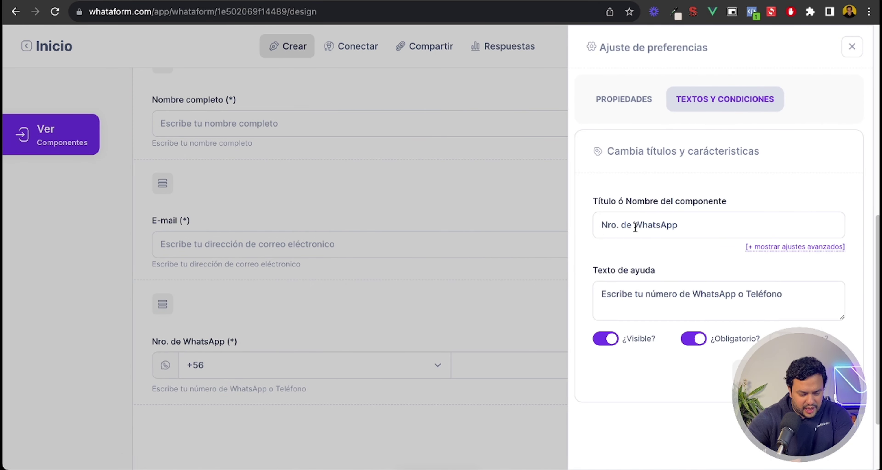
{"action": "left_click", "coordinate": [692, 225]}
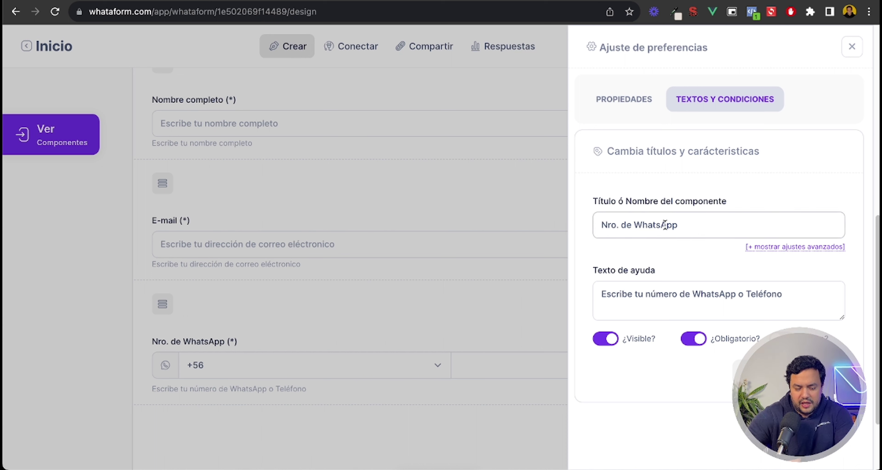
{"action": "triple_click", "coordinate": [666, 225]}
{"action": "left_click", "coordinate": [685, 223]}
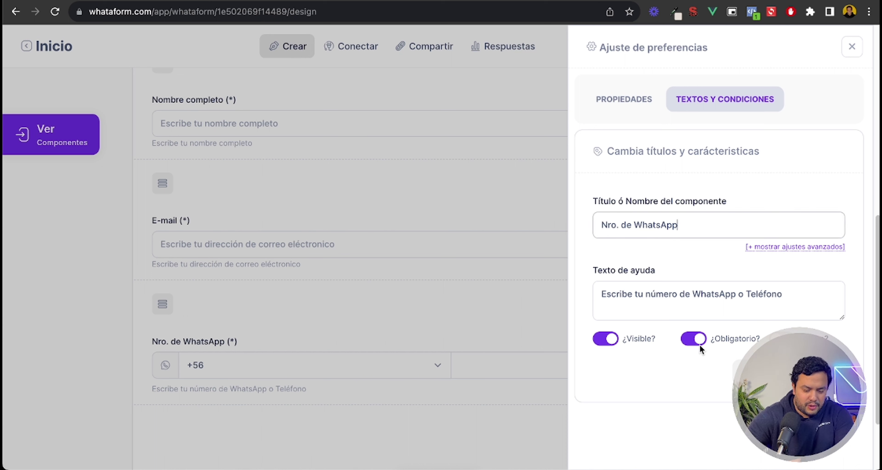
{"action": "left_click", "coordinate": [853, 46]}
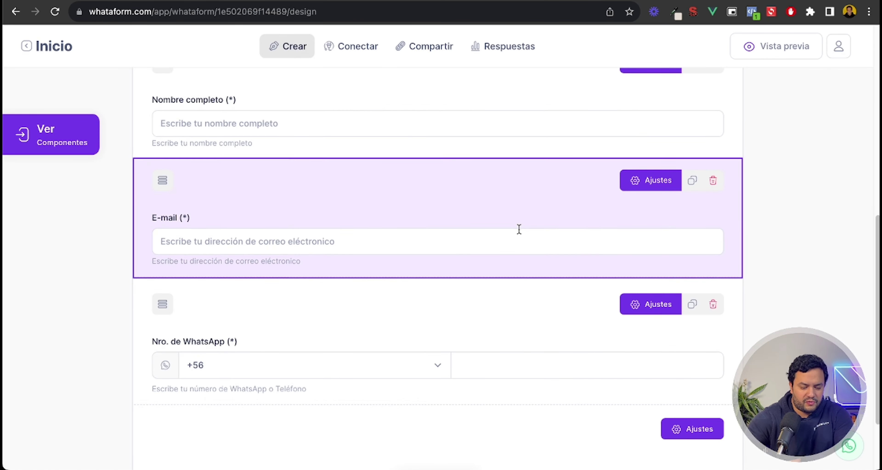
{"action": "scroll", "coordinate": [498, 235], "scroll_direction": "up", "scroll_amount": 5}
{"action": "scroll", "coordinate": [498, 235], "scroll_direction": "down", "scroll_amount": 6}
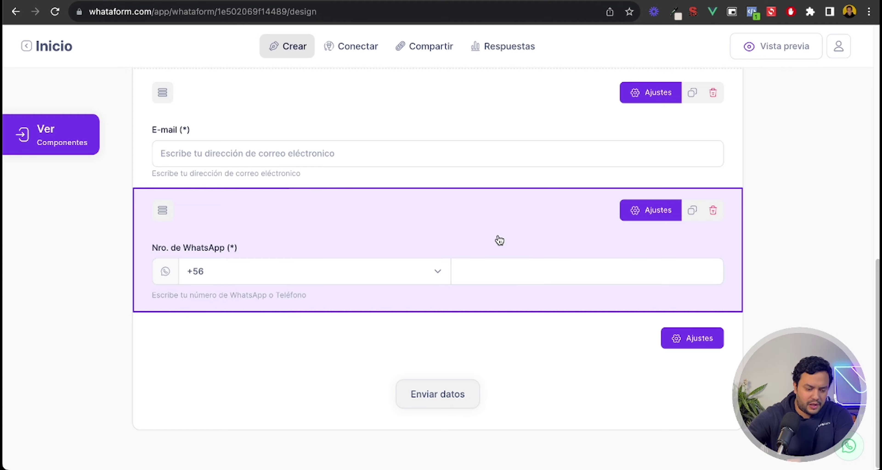
{"action": "scroll", "coordinate": [499, 240], "scroll_direction": "up", "scroll_amount": 6}
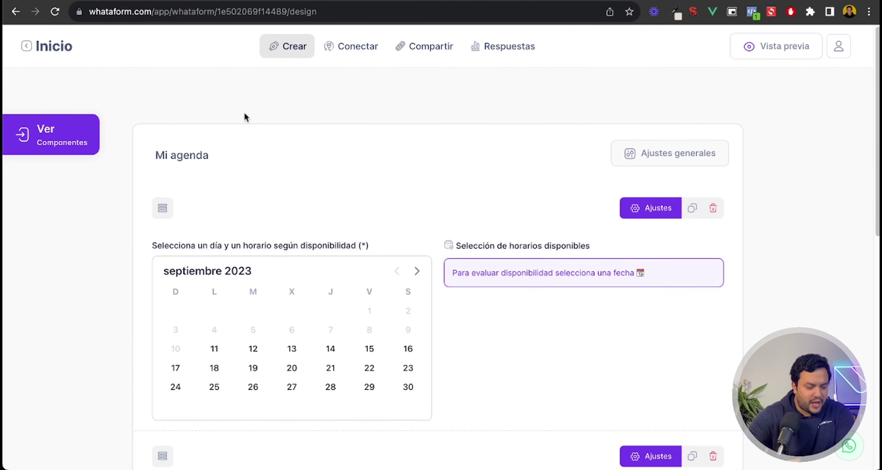
{"action": "scroll", "coordinate": [446, 231], "scroll_direction": "down", "scroll_amount": 6}
{"action": "scroll", "coordinate": [427, 284], "scroll_direction": "up", "scroll_amount": 6}
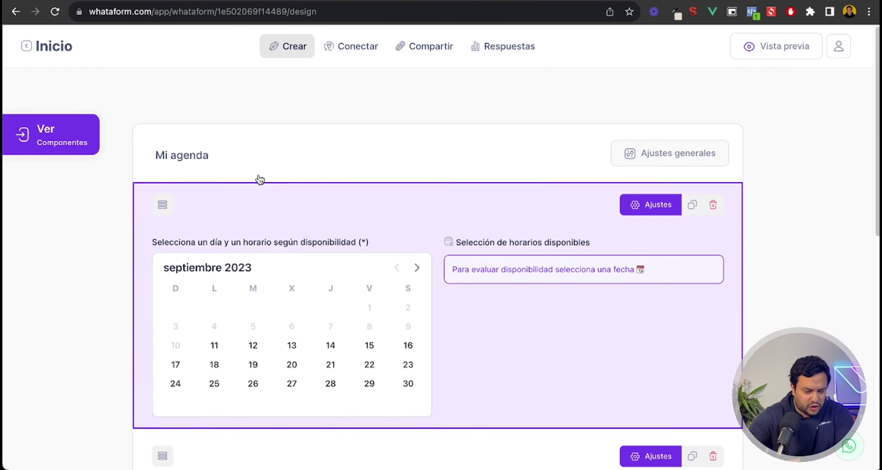
Step: Drag an Elección Única component from the components list onto the top of the Mi agenda form
{"action": "left_click", "coordinate": [50, 136]}
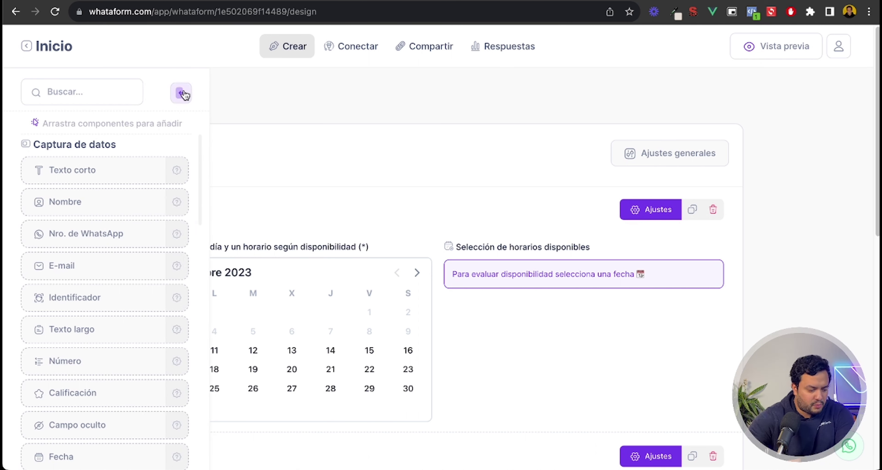
{"action": "scroll", "coordinate": [89, 232], "scroll_direction": "down", "scroll_amount": 5}
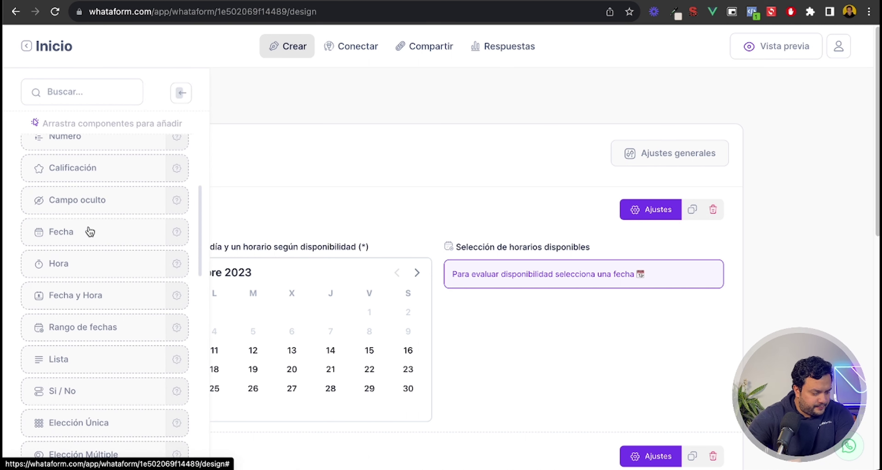
{"action": "scroll", "coordinate": [91, 226], "scroll_direction": "down", "scroll_amount": 7}
{"action": "scroll", "coordinate": [95, 223], "scroll_direction": "up", "scroll_amount": 4}
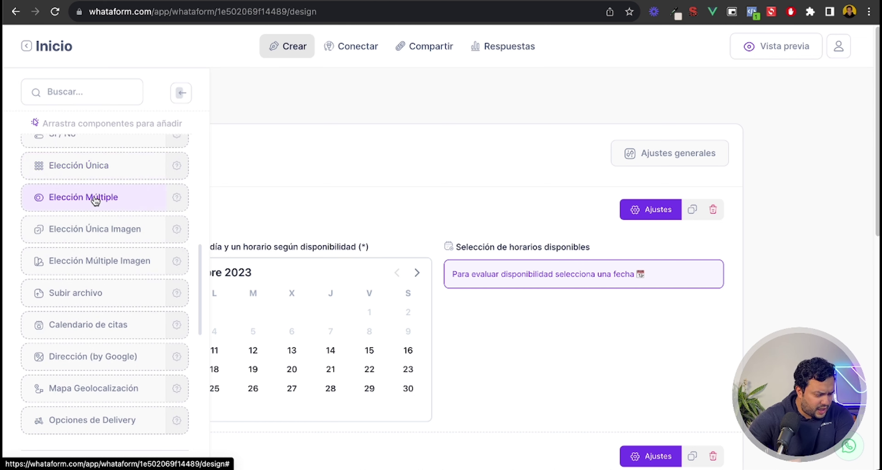
{"action": "left_click", "coordinate": [81, 169]}
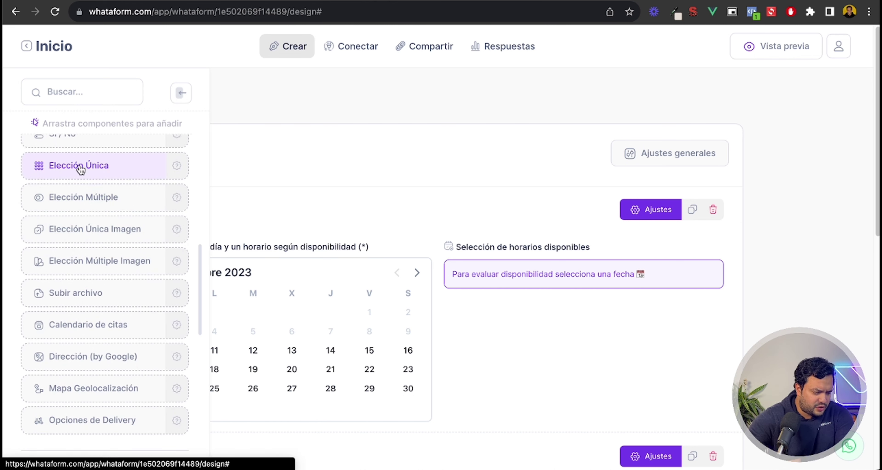
{"action": "left_click_drag", "start_coordinate": [81, 169], "coordinate": [340, 199]}
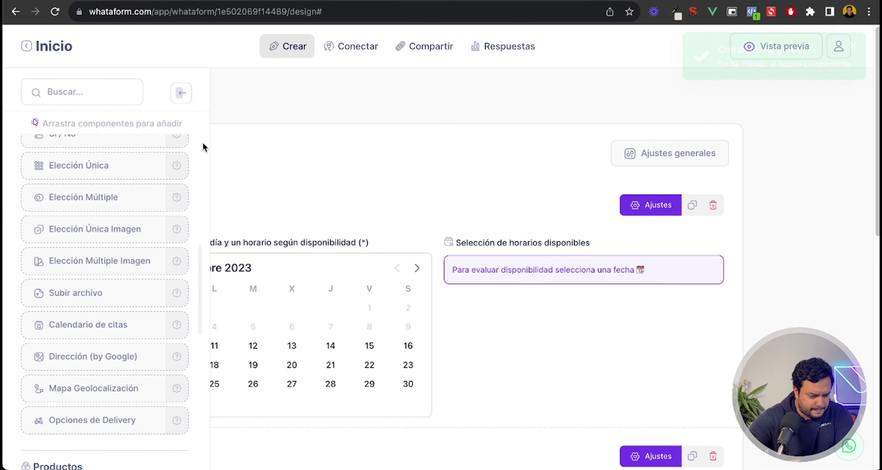
Step: Replace the single-choice question's sample values with the options Cita, Llamada and SMS
{"action": "left_click", "coordinate": [651, 206]}
{"action": "left_click", "coordinate": [674, 223]}
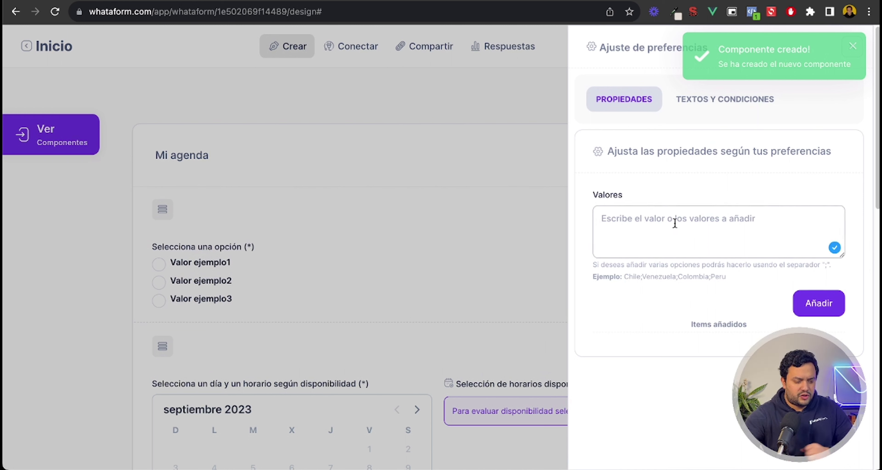
{"action": "type", "text": "Cita;Llamada;SMS"}
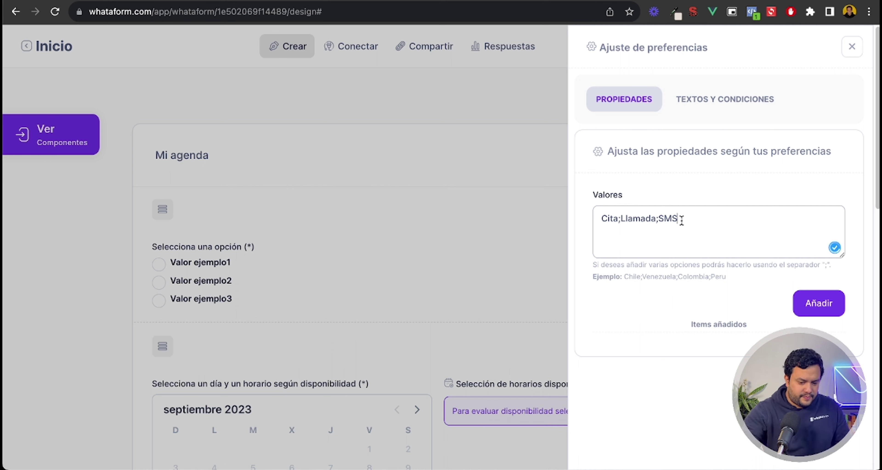
{"action": "left_click", "coordinate": [823, 306]}
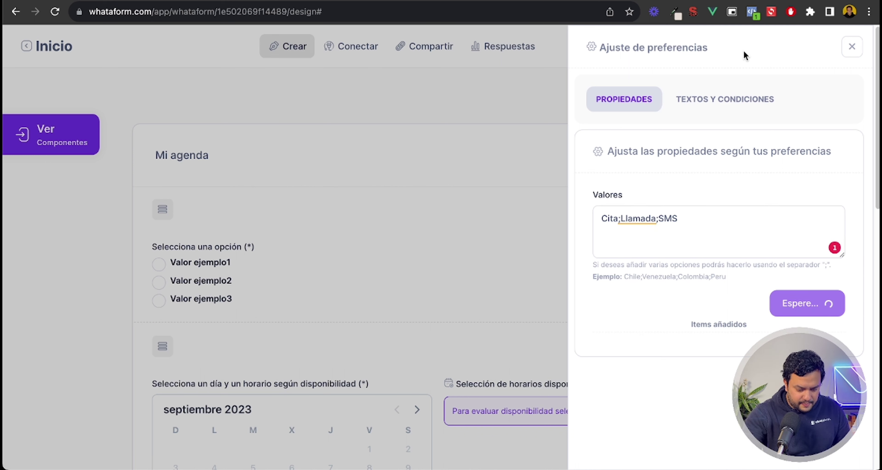
Step: Title the question 'Selecciona una opción de contacto' and save the component
{"action": "left_click", "coordinate": [731, 104]}
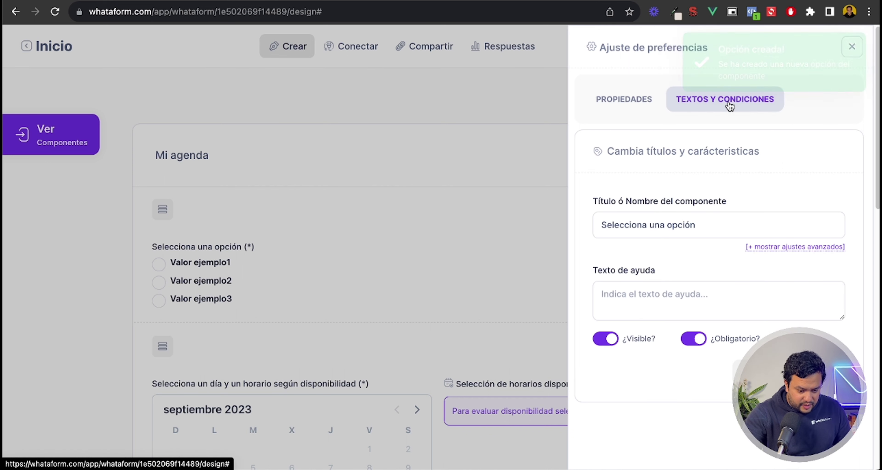
{"action": "left_click", "coordinate": [704, 225]}
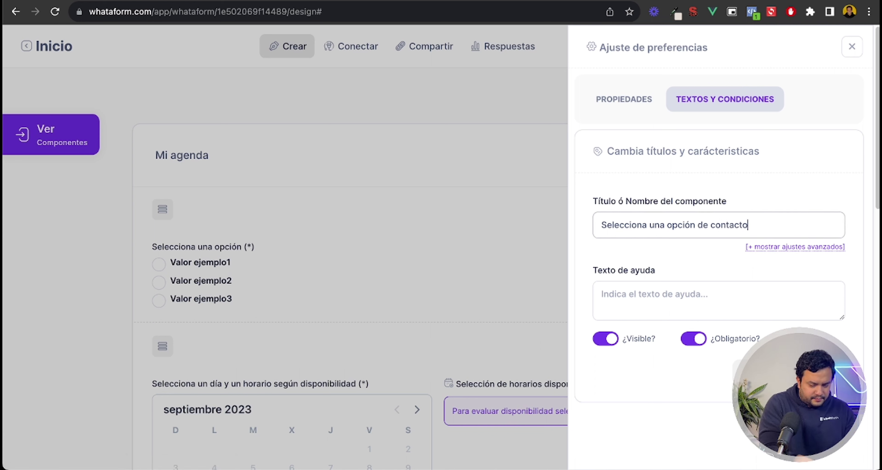
{"action": "key", "text": "Return"}
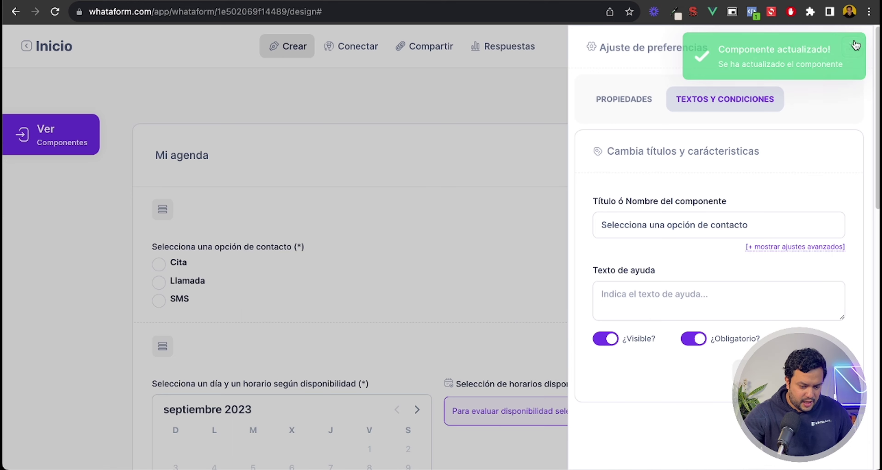
{"action": "left_click", "coordinate": [853, 46]}
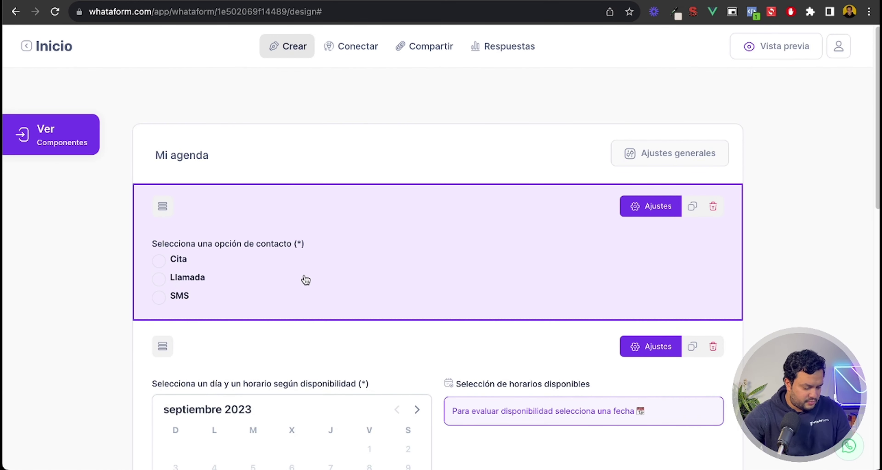
Step: With the contact-option question removed, bring up the Ver Componentes list of addable components
{"action": "scroll", "coordinate": [305, 279], "scroll_direction": "down", "scroll_amount": 2}
{"action": "scroll", "coordinate": [233, 354], "scroll_direction": "down", "scroll_amount": 1}
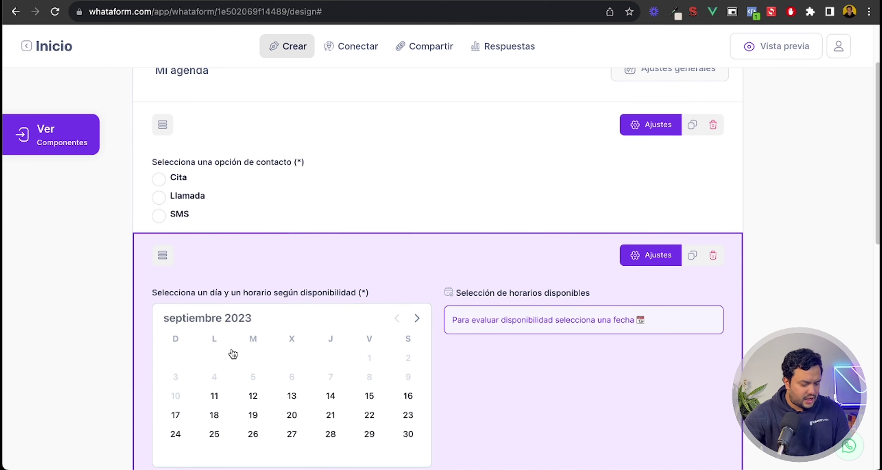
{"action": "scroll", "coordinate": [512, 357], "scroll_direction": "down", "scroll_amount": 5}
{"action": "scroll", "coordinate": [411, 305], "scroll_direction": "down", "scroll_amount": 5}
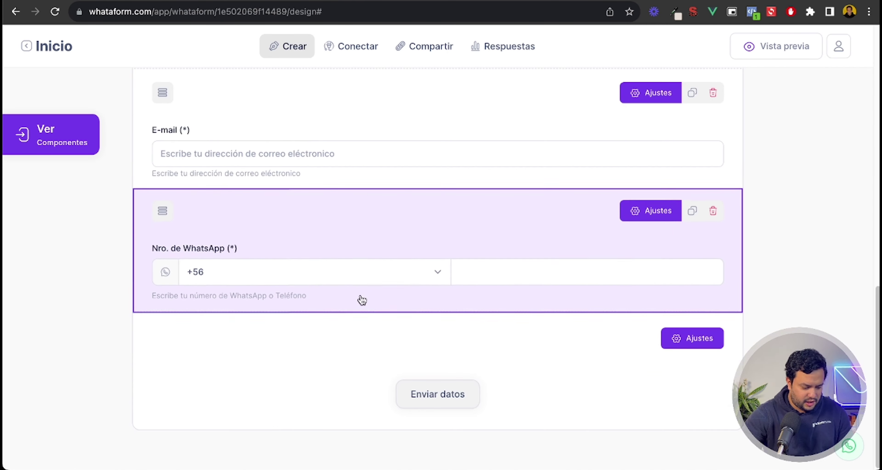
{"action": "scroll", "coordinate": [432, 274], "scroll_direction": "up", "scroll_amount": 12}
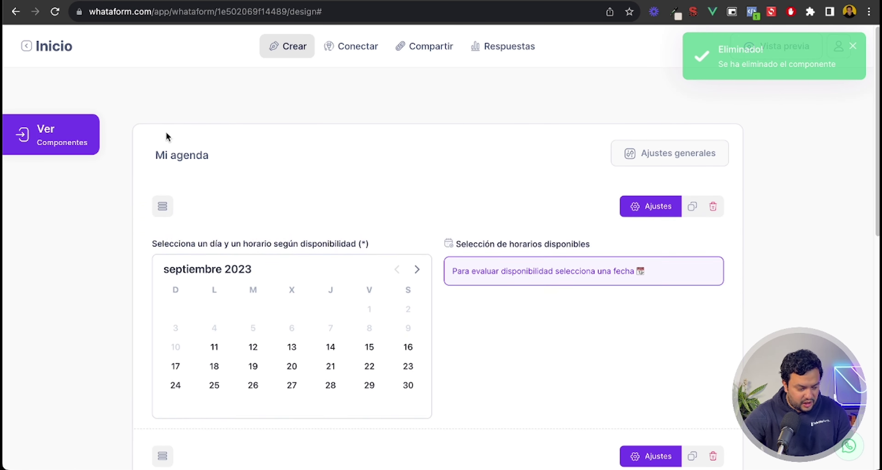
{"action": "left_click", "coordinate": [44, 134]}
Step: Scroll through the list of available form components
{"action": "scroll", "coordinate": [113, 274], "scroll_direction": "down", "scroll_amount": 10}
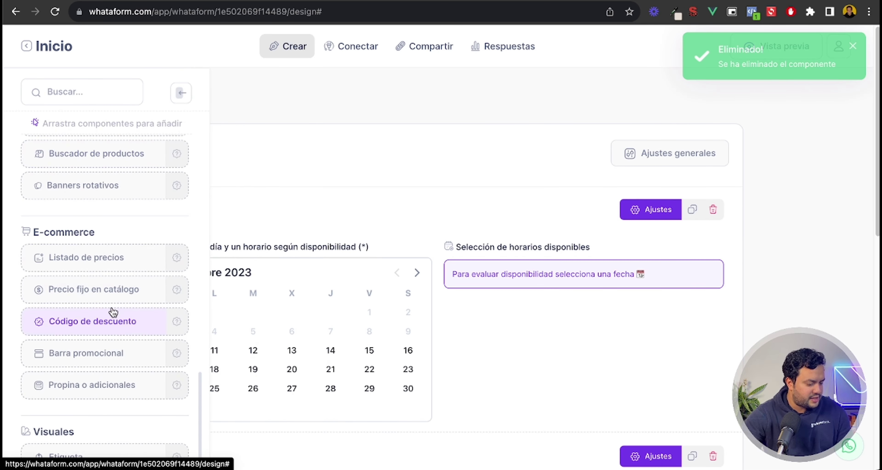
{"action": "scroll", "coordinate": [113, 313], "scroll_direction": "down", "scroll_amount": 7}
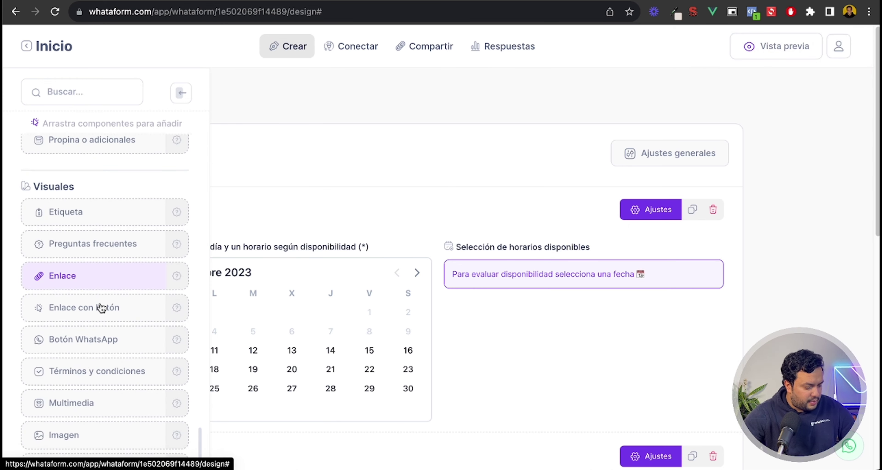
{"action": "scroll", "coordinate": [102, 307], "scroll_direction": "down", "scroll_amount": 2}
{"action": "scroll", "coordinate": [102, 307], "scroll_direction": "up", "scroll_amount": 15}
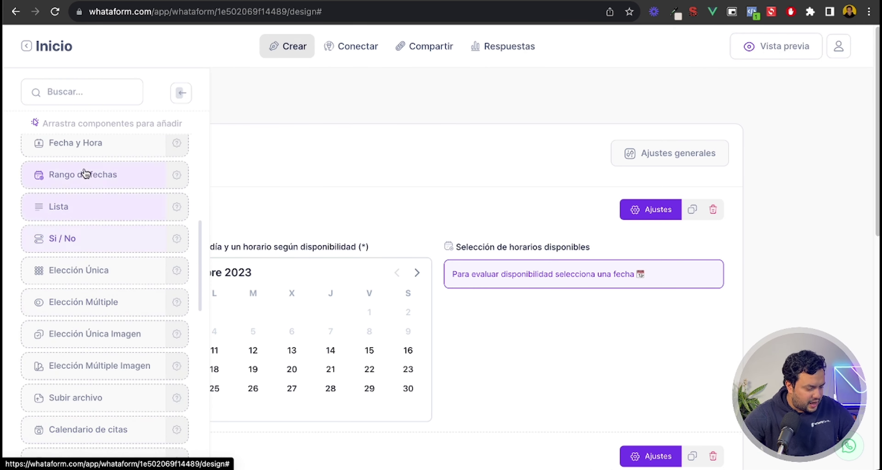
{"action": "scroll", "coordinate": [103, 226], "scroll_direction": "up", "scroll_amount": 10}
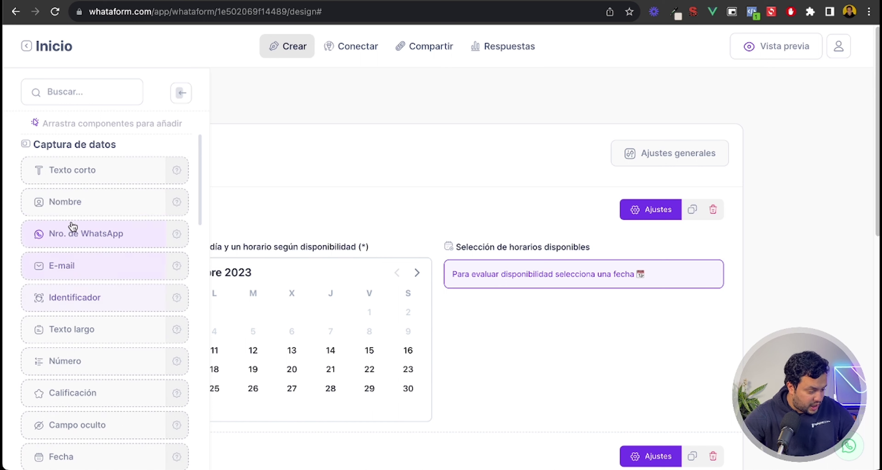
{"action": "scroll", "coordinate": [102, 261], "scroll_direction": "down", "scroll_amount": 12}
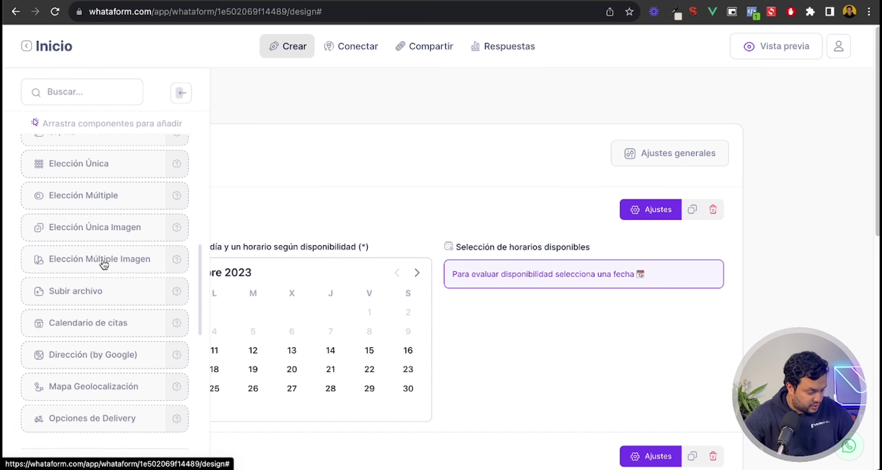
{"action": "scroll", "coordinate": [99, 295], "scroll_direction": "down", "scroll_amount": 12}
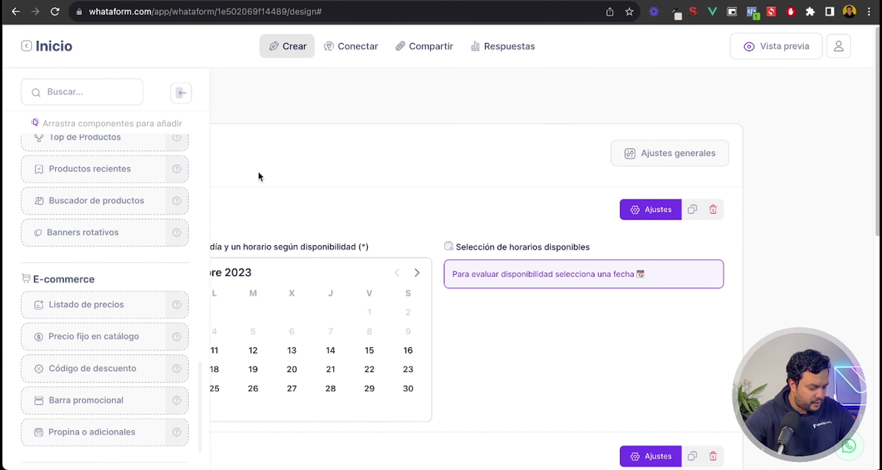
Step: Collapse the components list and review the form's calendar, full-name, e-mail and WhatsApp fields
{"action": "left_click", "coordinate": [178, 94]}
{"action": "scroll", "coordinate": [290, 216], "scroll_direction": "down", "scroll_amount": 10}
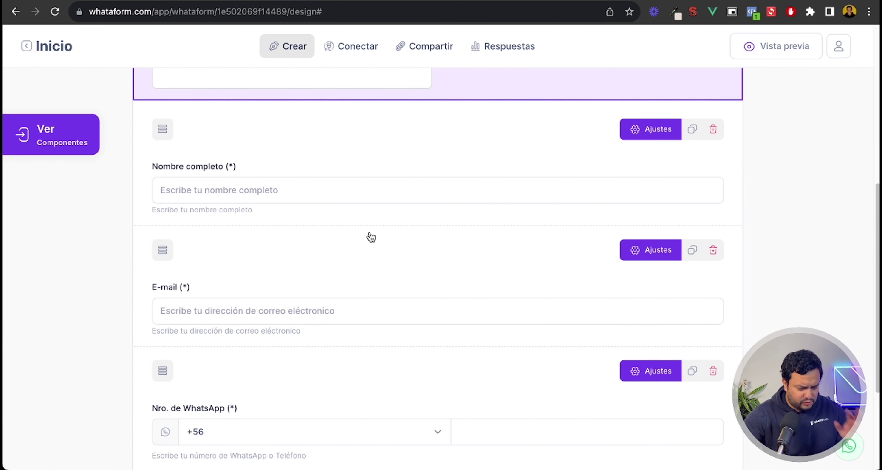
{"action": "scroll", "coordinate": [371, 238], "scroll_direction": "down", "scroll_amount": 15}
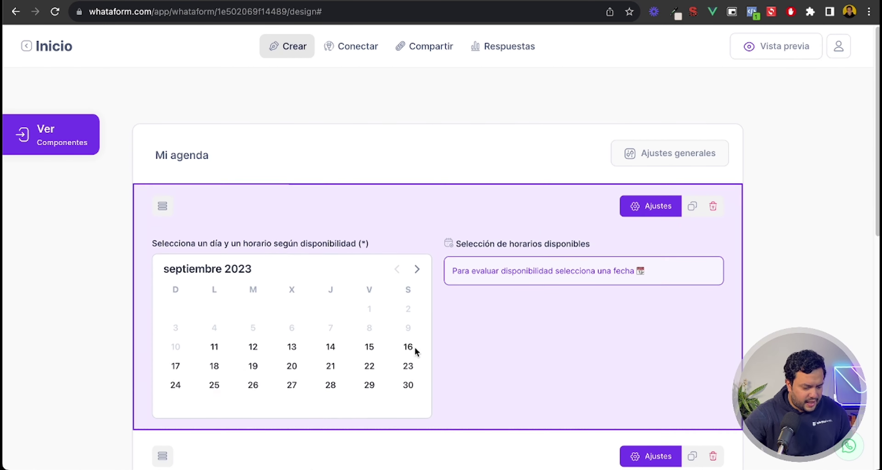
Step: In the calendar's Ajustes, set Duración to 1 hora and Nro. Citas to 3
{"action": "left_click", "coordinate": [657, 205]}
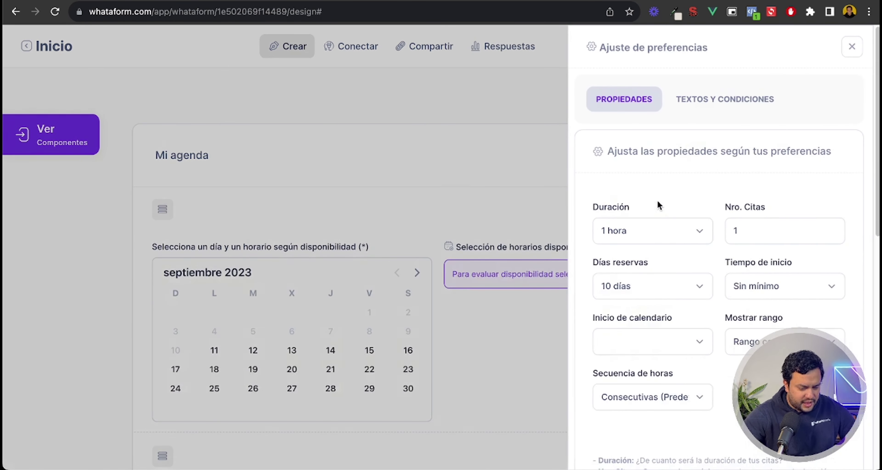
{"action": "scroll", "coordinate": [687, 179], "scroll_direction": "down", "scroll_amount": 3}
{"action": "left_click", "coordinate": [644, 176]}
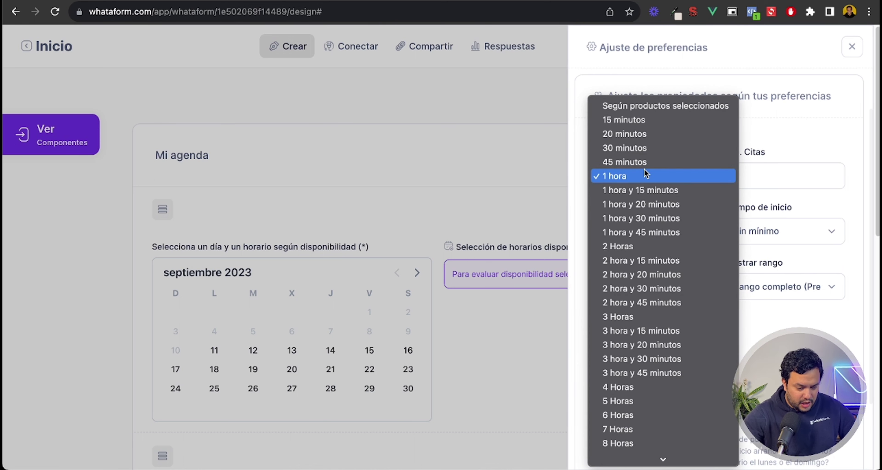
{"action": "key", "text": "Escape"}
{"action": "left_click_drag", "start_coordinate": [774, 175], "coordinate": [717, 177]}
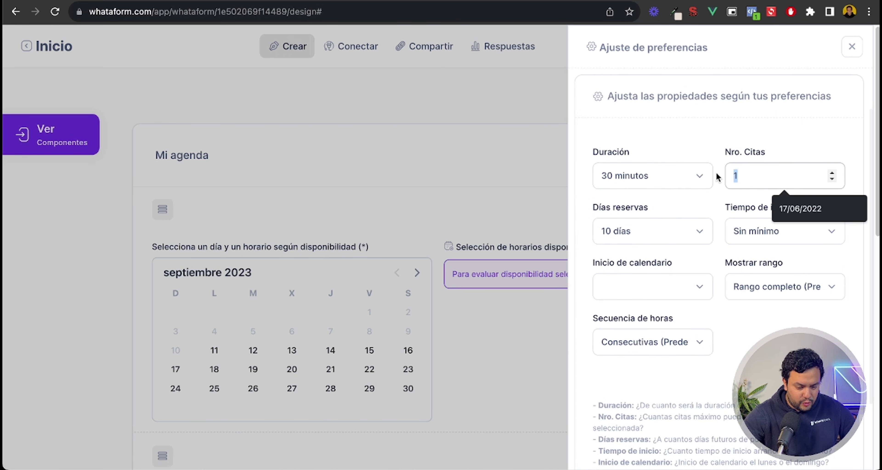
{"action": "left_click", "coordinate": [693, 140]}
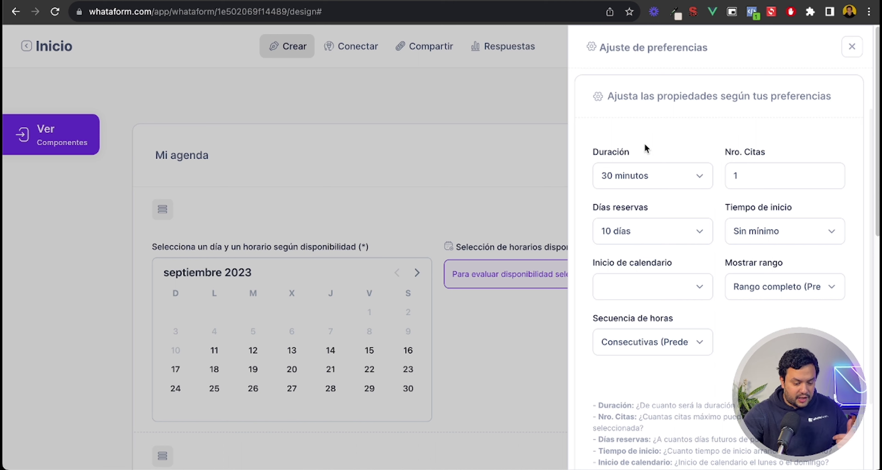
{"action": "left_click", "coordinate": [645, 175]}
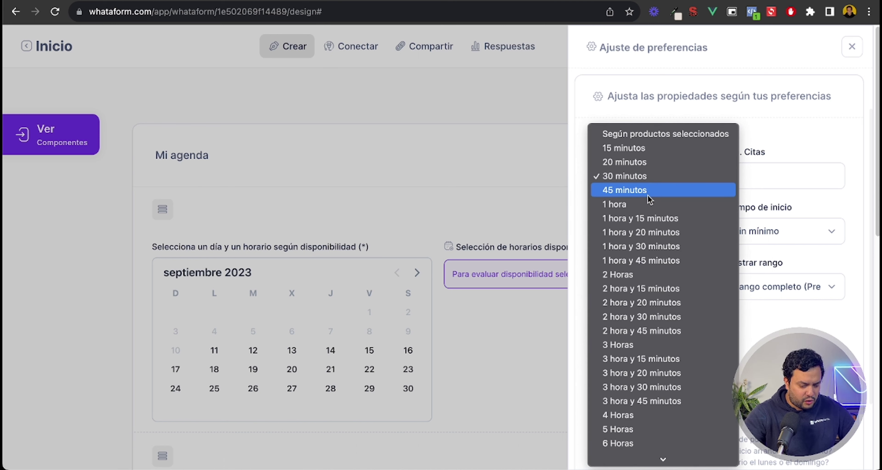
{"action": "left_click", "coordinate": [648, 204]}
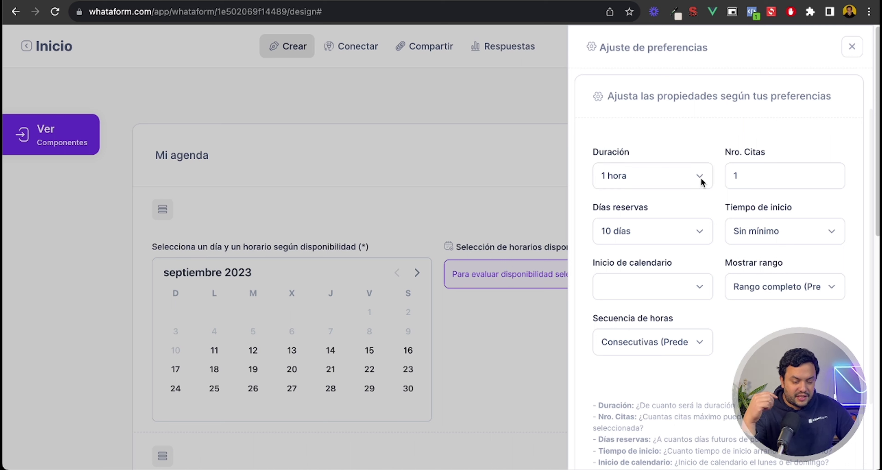
{"action": "key", "text": "Tab"}
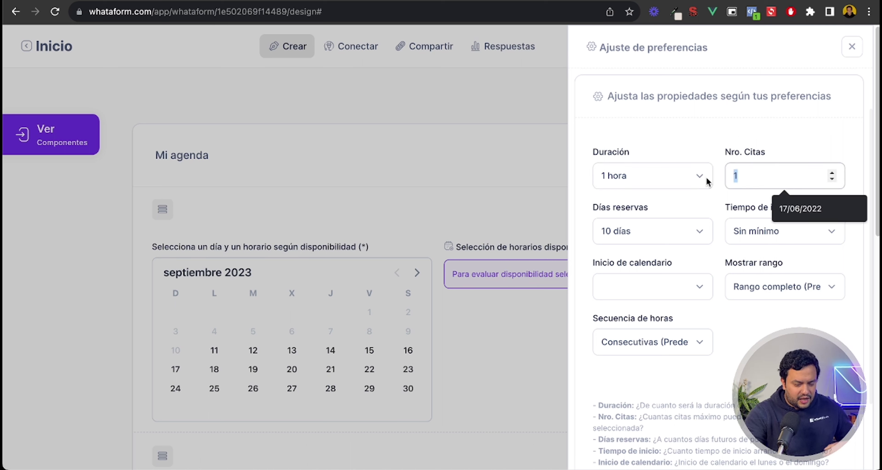
{"action": "type", "text": "3"}
{"action": "left_click", "coordinate": [688, 135]}
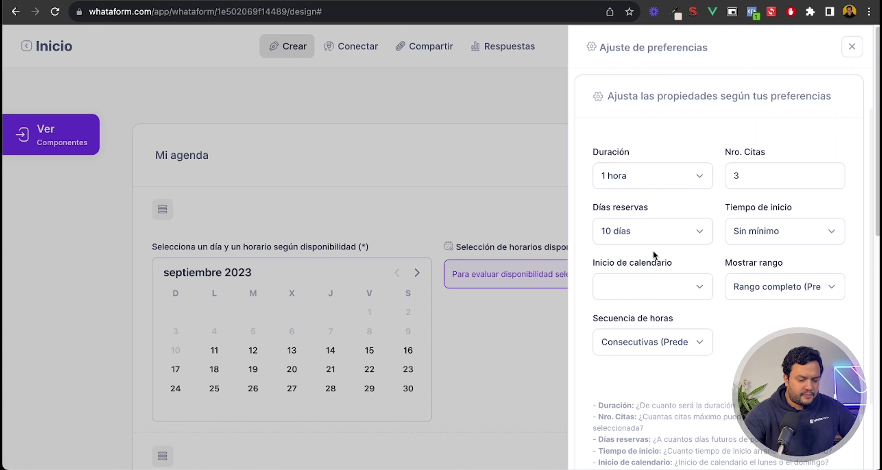
Step: Leave Días reservas at 10 días and set Tiempo de inicio to 1 hora
{"action": "left_click", "coordinate": [661, 235]}
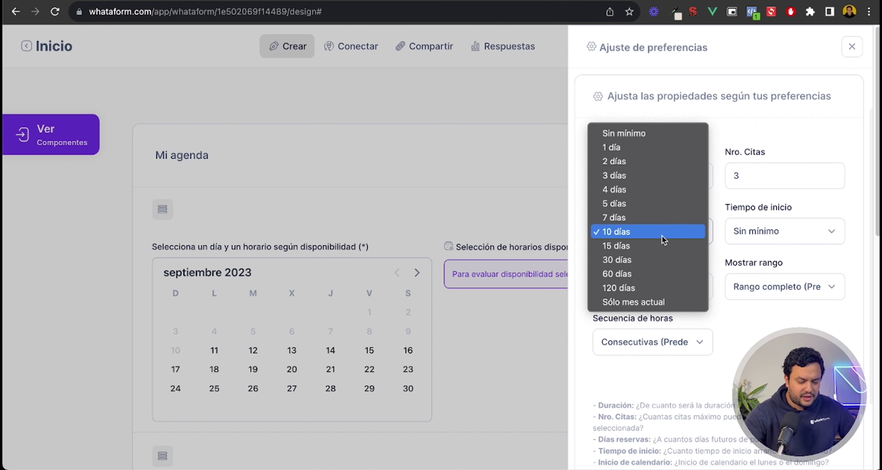
{"action": "left_click", "coordinate": [718, 233]}
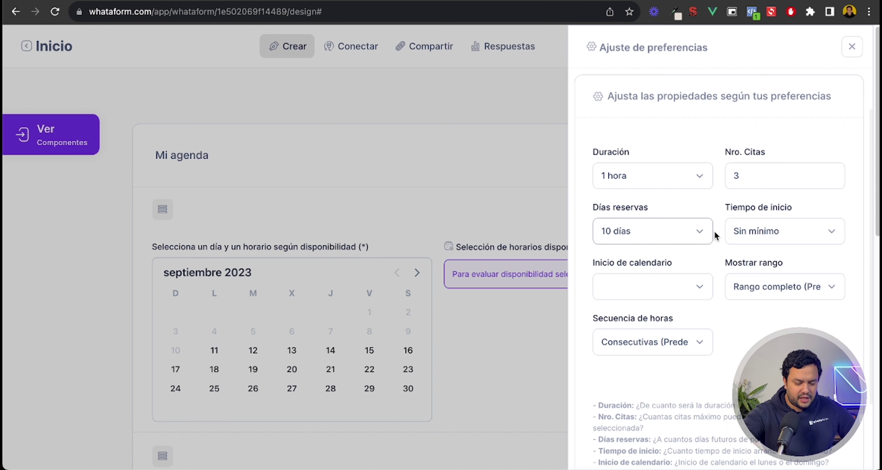
{"action": "left_click", "coordinate": [684, 226]}
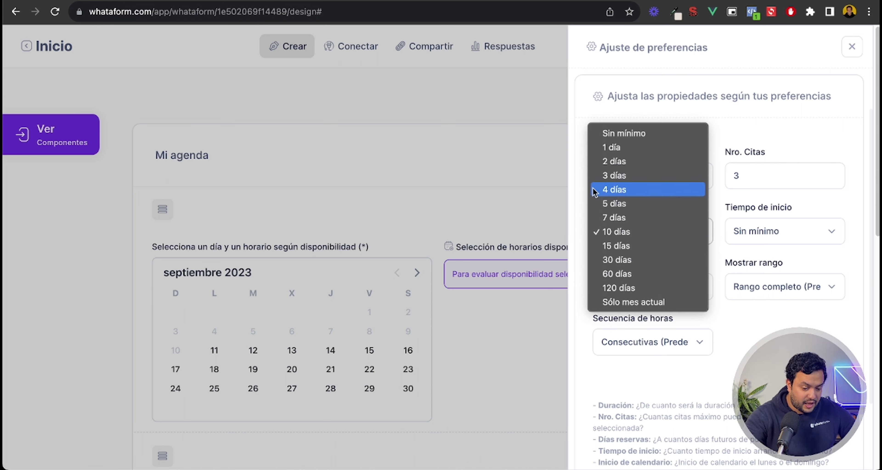
{"action": "left_click", "coordinate": [744, 125]}
{"action": "left_click", "coordinate": [762, 227]}
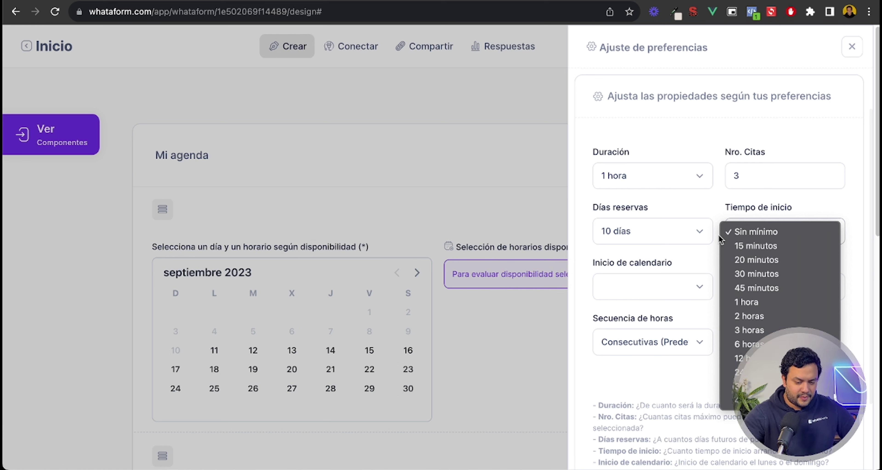
{"action": "left_click", "coordinate": [774, 302]}
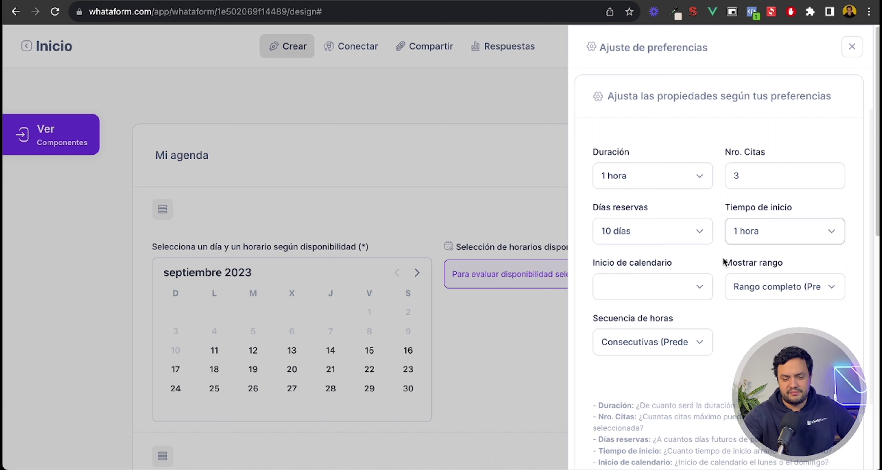
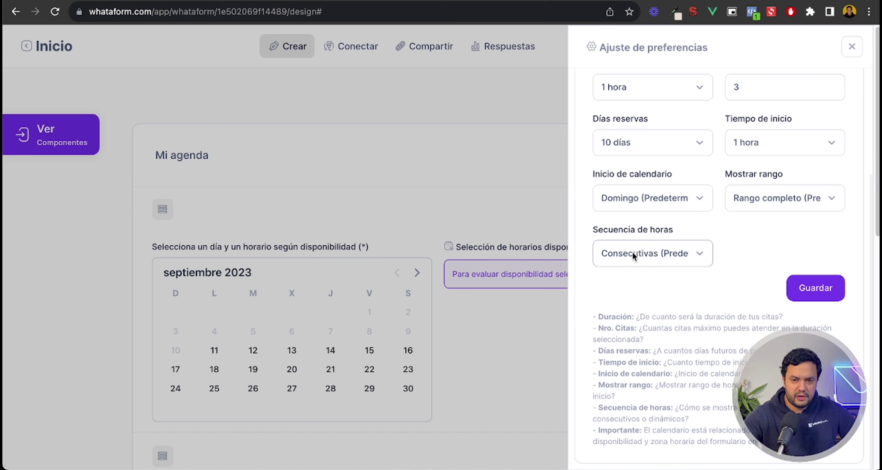
Step: Keep Secuencia de horas on Consecutivas, save the agenda preferences and close the panel
{"action": "left_click", "coordinate": [633, 252]}
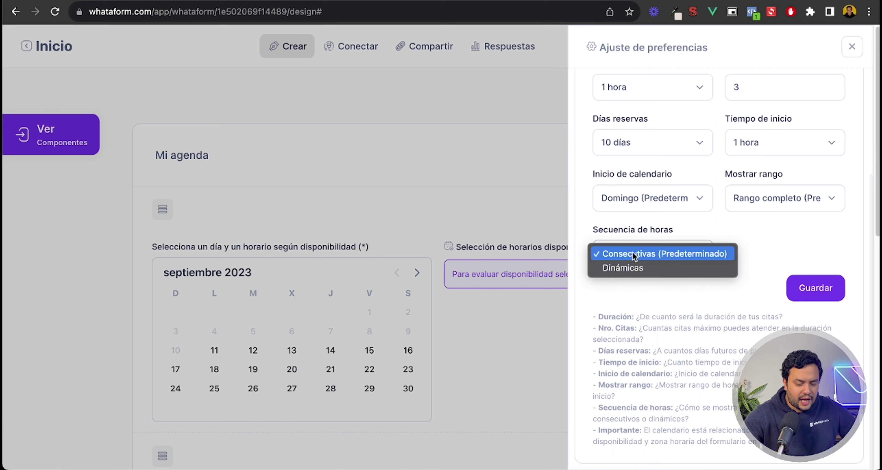
{"action": "left_click", "coordinate": [747, 239]}
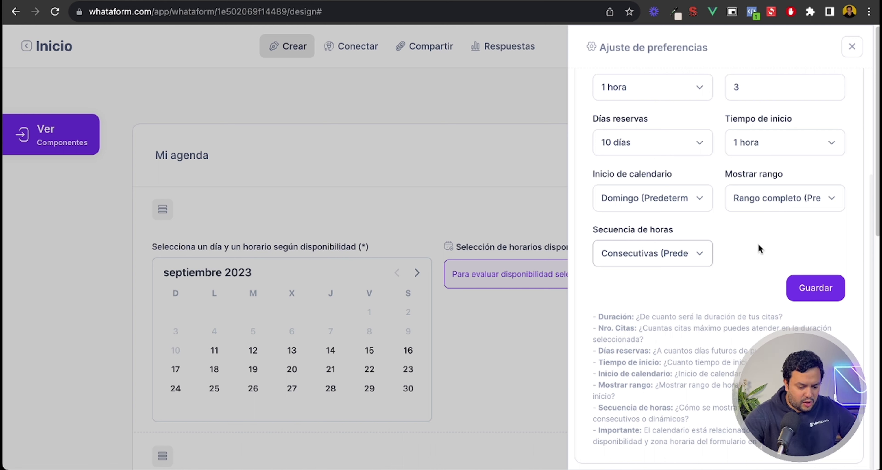
{"action": "left_click", "coordinate": [667, 260]}
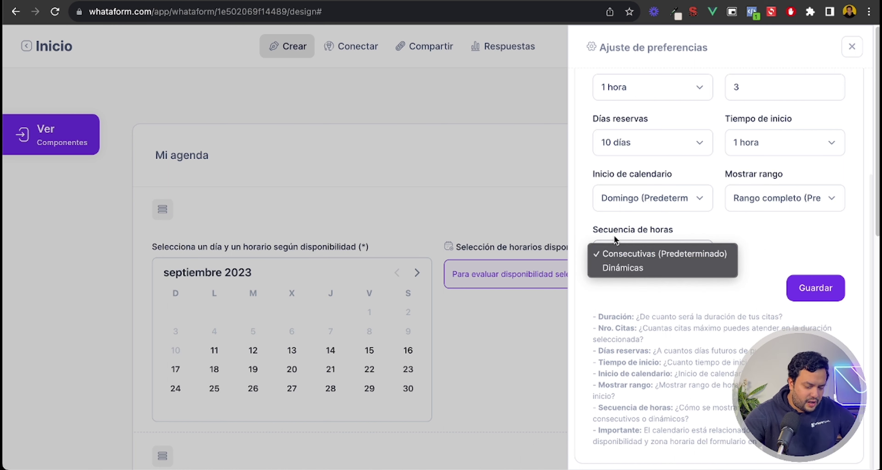
{"action": "left_click", "coordinate": [778, 247]}
{"action": "left_click", "coordinate": [828, 289]}
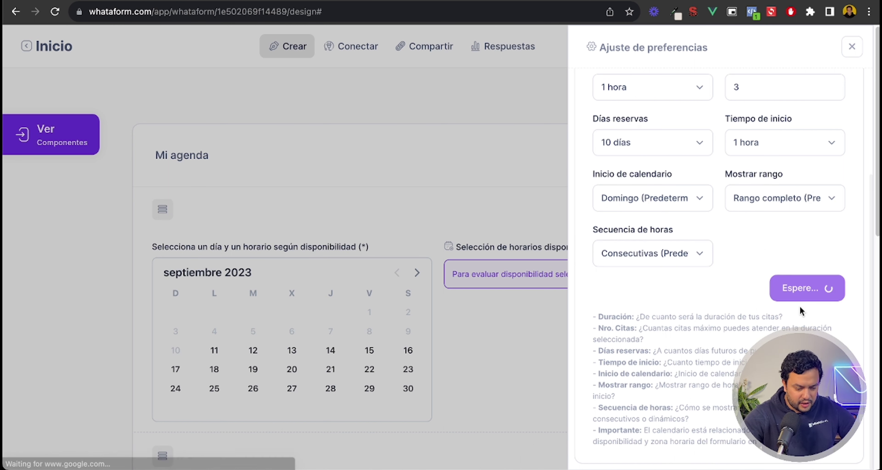
{"action": "left_click", "coordinate": [853, 48]}
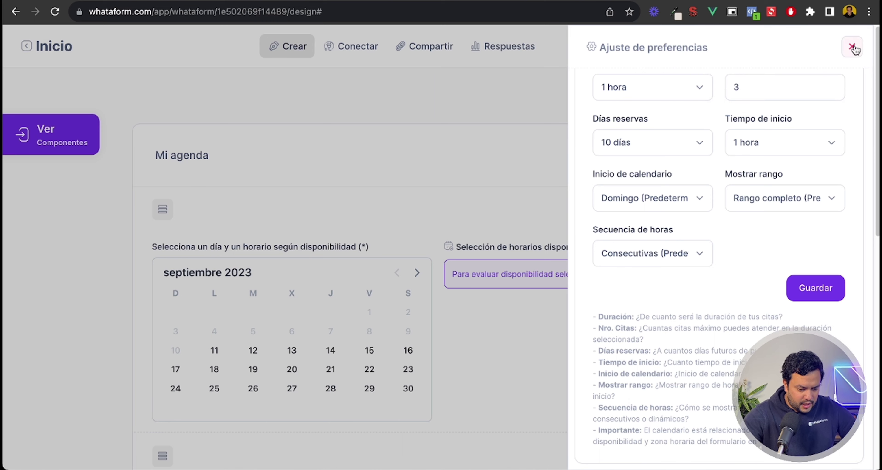
{"action": "left_click", "coordinate": [855, 53]}
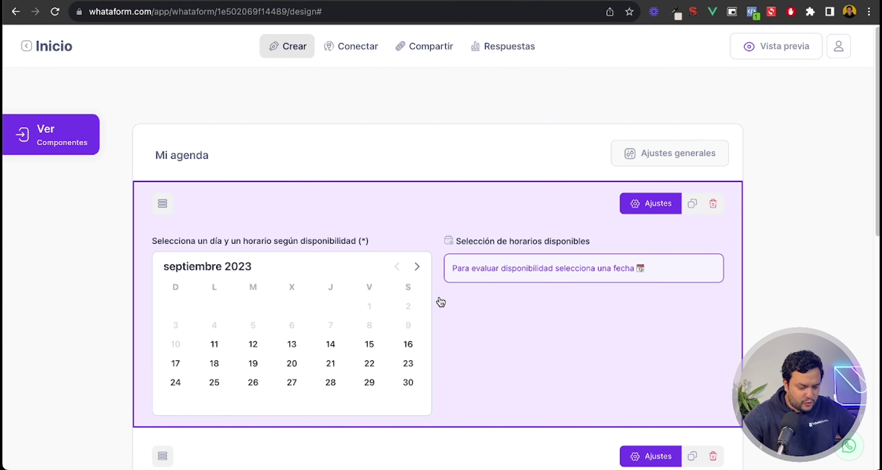
{"action": "left_click", "coordinate": [675, 161]}
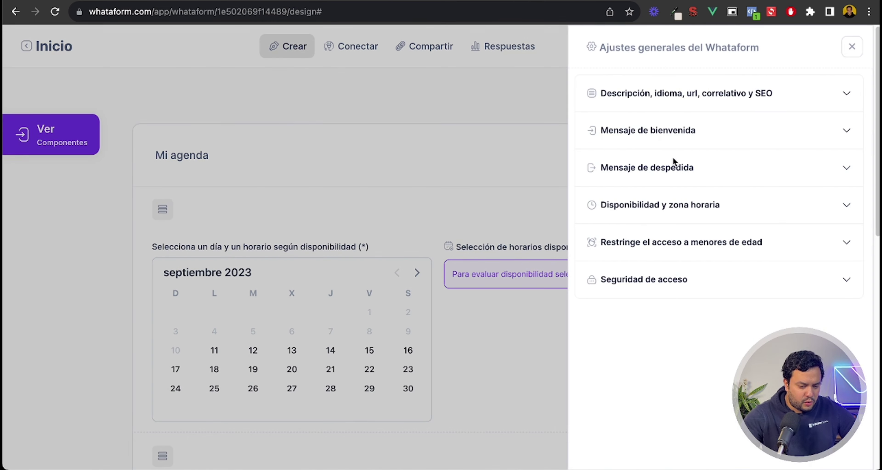
{"action": "left_click", "coordinate": [671, 210]}
{"action": "scroll", "coordinate": [669, 209], "scroll_direction": "down", "scroll_amount": 3}
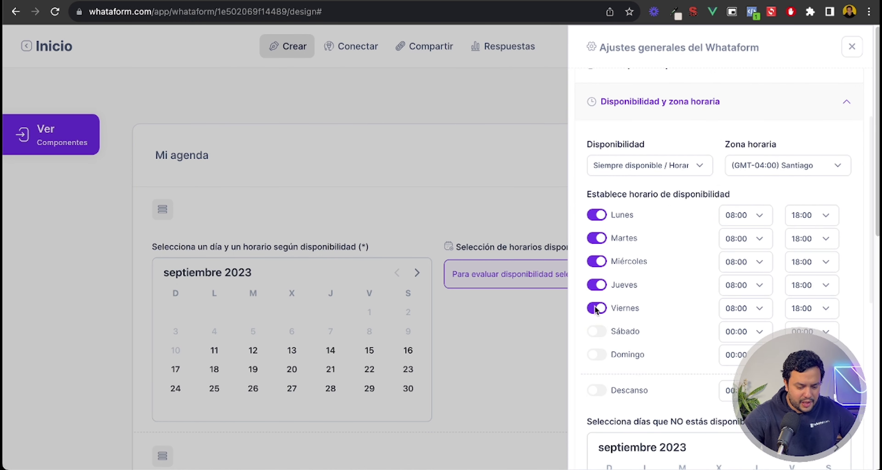
{"action": "left_click", "coordinate": [752, 215]}
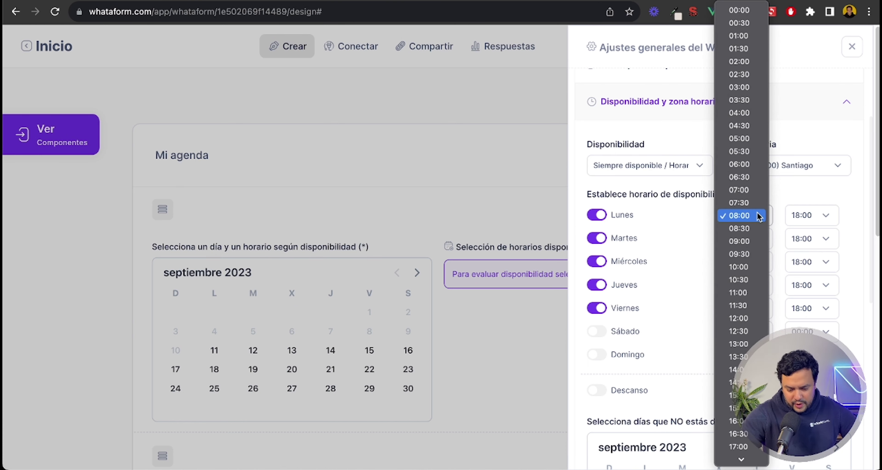
{"action": "left_click", "coordinate": [698, 227]}
{"action": "left_click", "coordinate": [788, 170]}
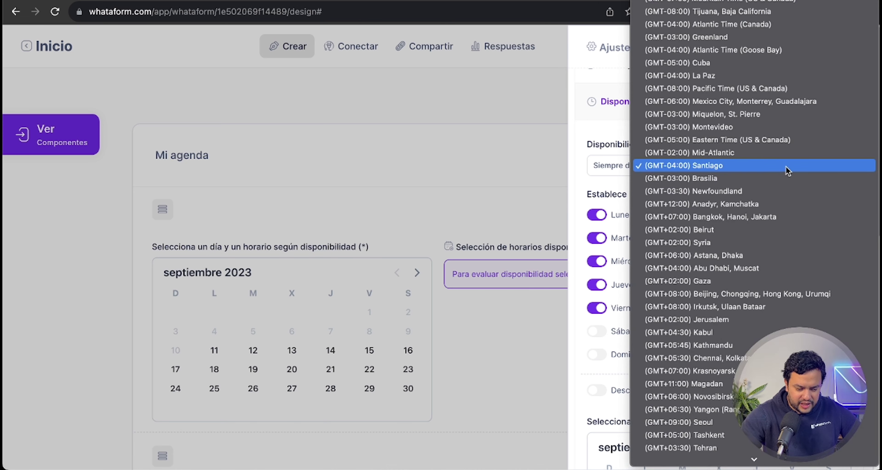
{"action": "left_click", "coordinate": [614, 120]}
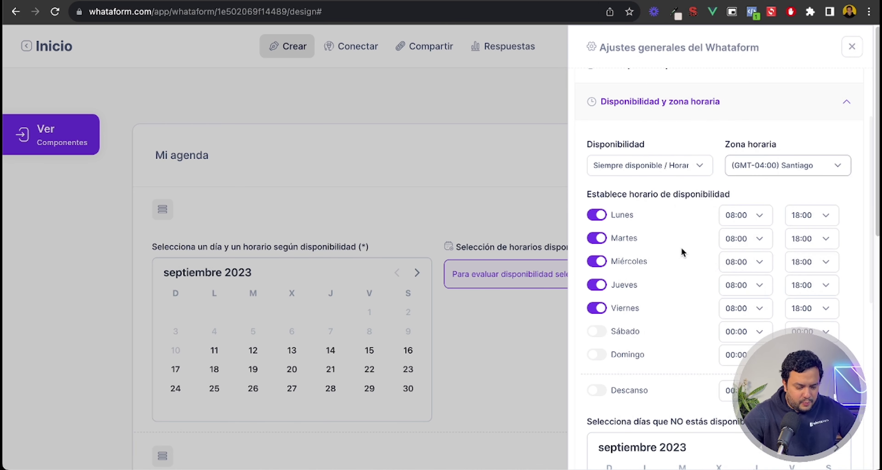
{"action": "scroll", "coordinate": [680, 249], "scroll_direction": "down", "scroll_amount": 1}
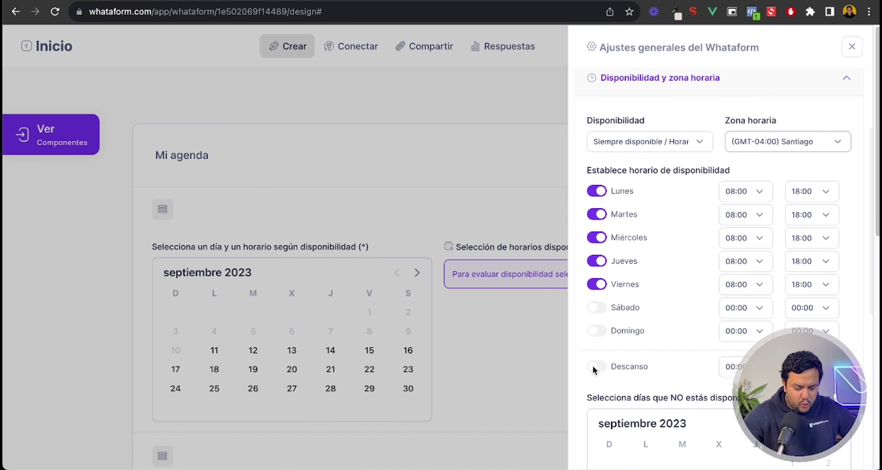
{"action": "scroll", "coordinate": [630, 360], "scroll_direction": "down", "scroll_amount": 1}
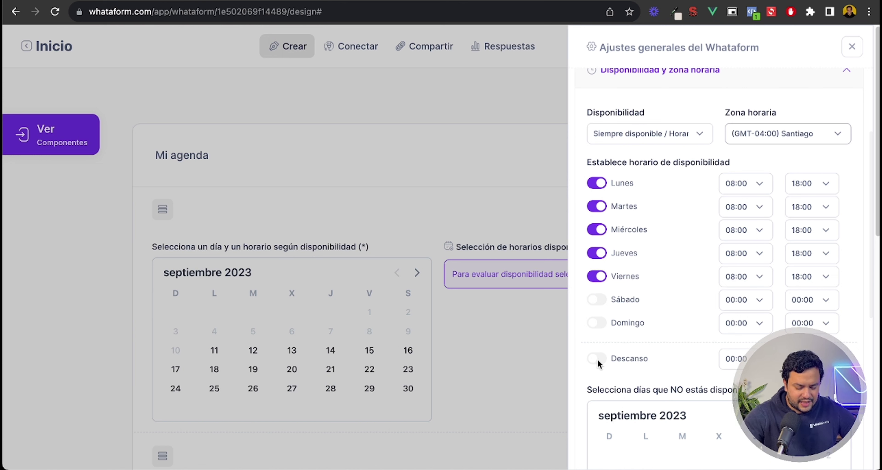
{"action": "scroll", "coordinate": [598, 360], "scroll_direction": "down", "scroll_amount": 1}
{"action": "scroll", "coordinate": [598, 359], "scroll_direction": "down", "scroll_amount": 2}
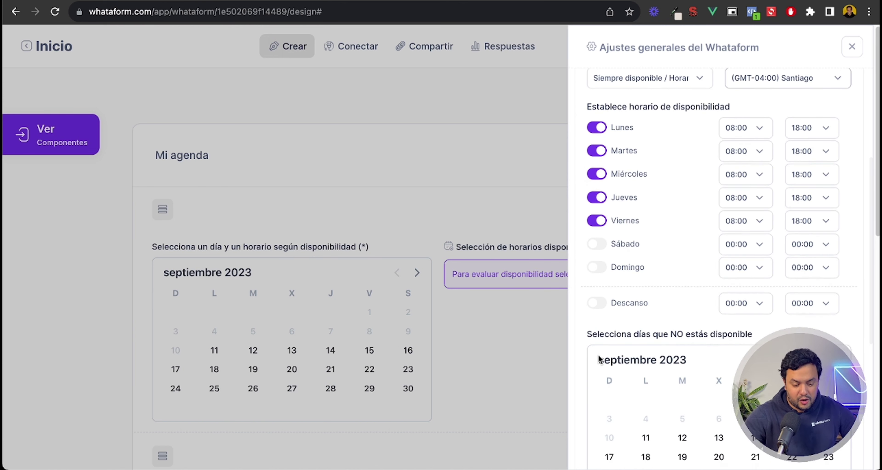
{"action": "scroll", "coordinate": [598, 357], "scroll_direction": "up", "scroll_amount": 2}
{"action": "scroll", "coordinate": [599, 343], "scroll_direction": "up", "scroll_amount": 1}
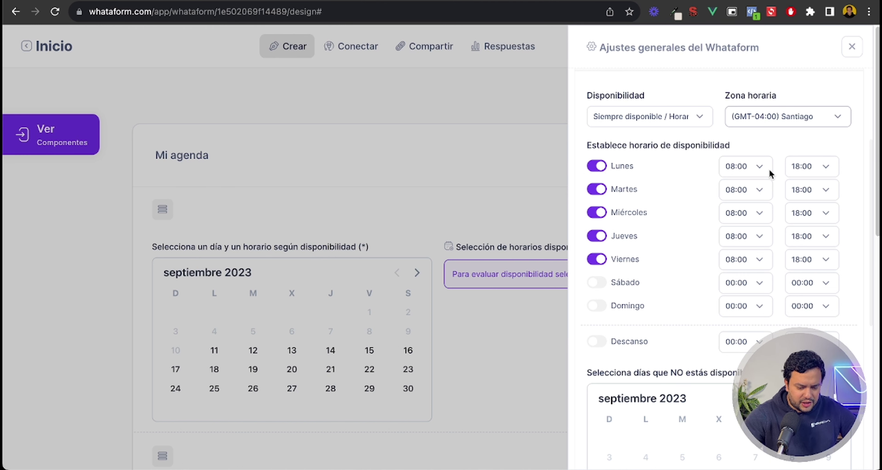
{"action": "left_click", "coordinate": [852, 47]}
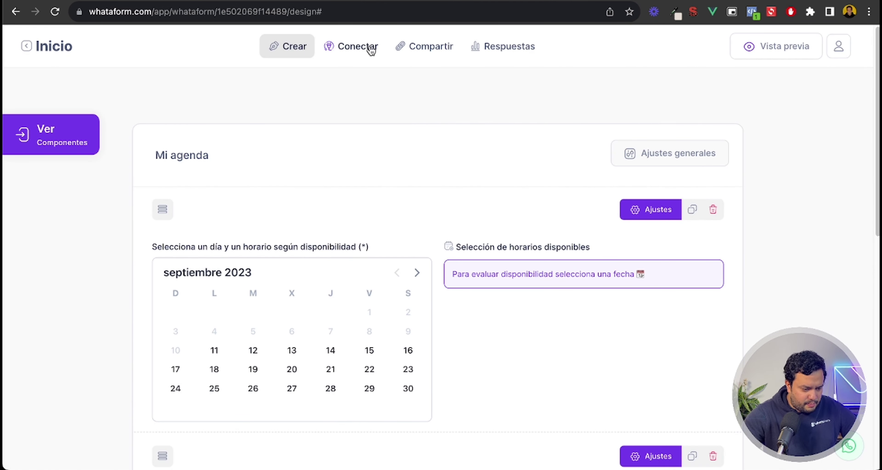
Step: Open the public Mi agenda form link and pick 12 September 2023 as the booking day
{"action": "left_click", "coordinate": [431, 46]}
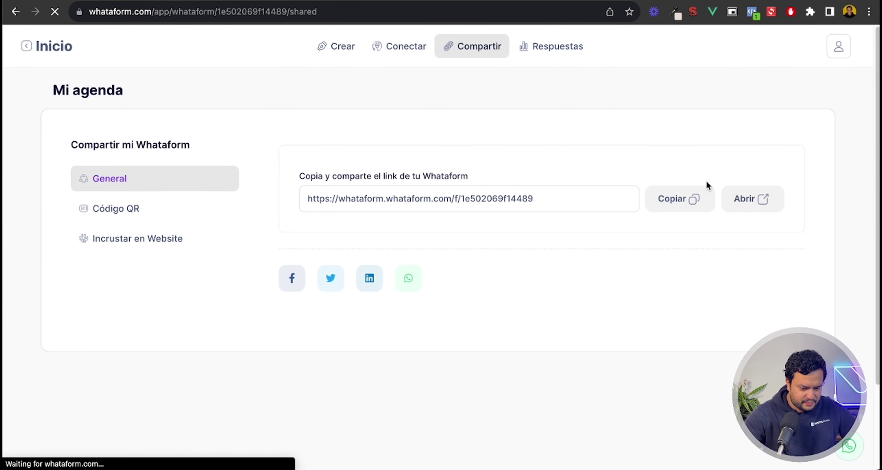
{"action": "left_click", "coordinate": [750, 201]}
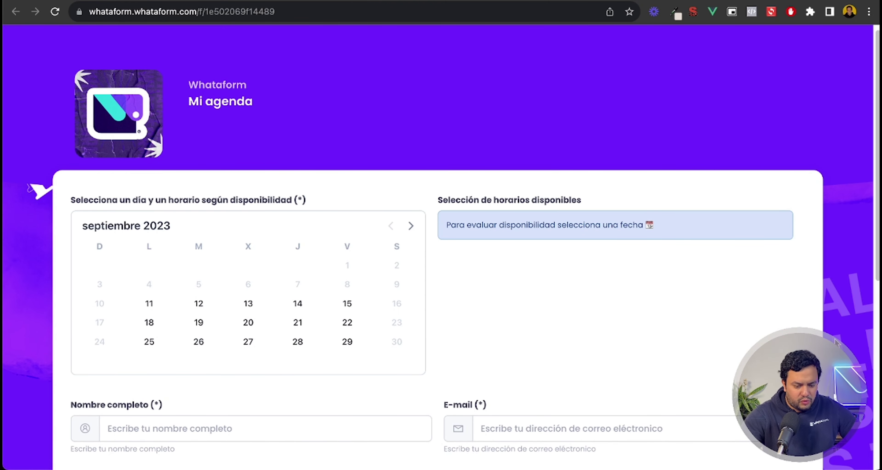
{"action": "scroll", "coordinate": [509, 231], "scroll_direction": "down", "scroll_amount": 10}
{"action": "scroll", "coordinate": [516, 242], "scroll_direction": "up", "scroll_amount": 10}
{"action": "scroll", "coordinate": [471, 220], "scroll_direction": "down", "scroll_amount": 2}
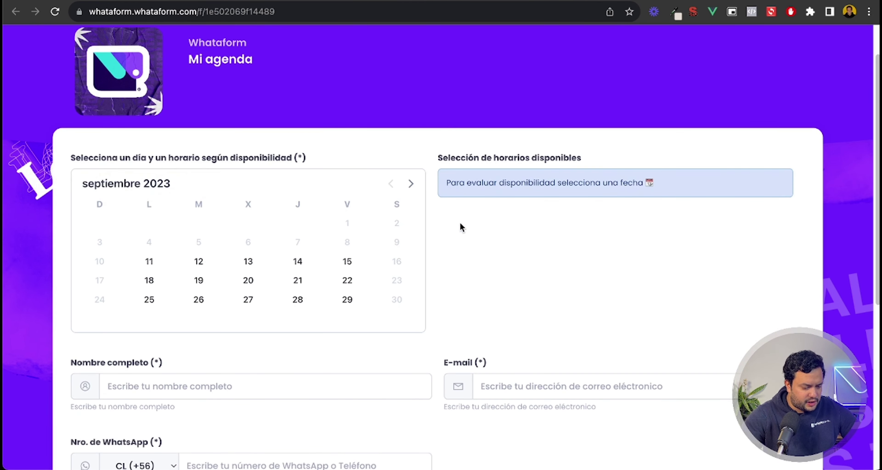
{"action": "left_click", "coordinate": [150, 264]}
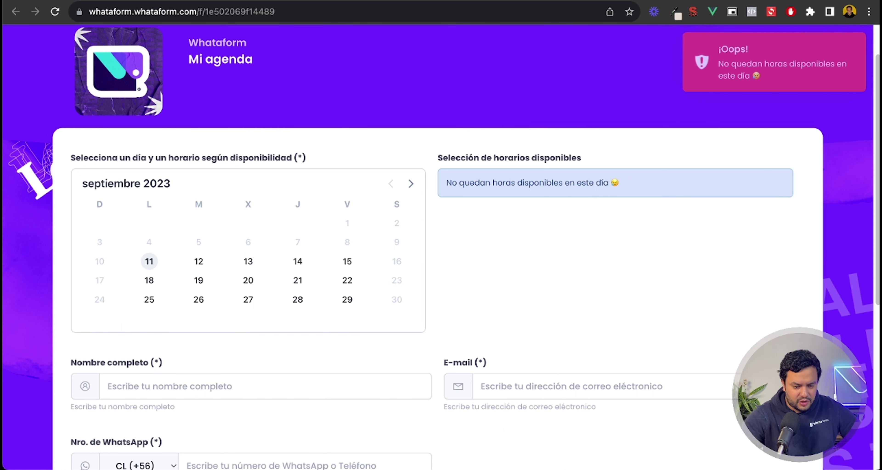
{"action": "left_click", "coordinate": [201, 262]}
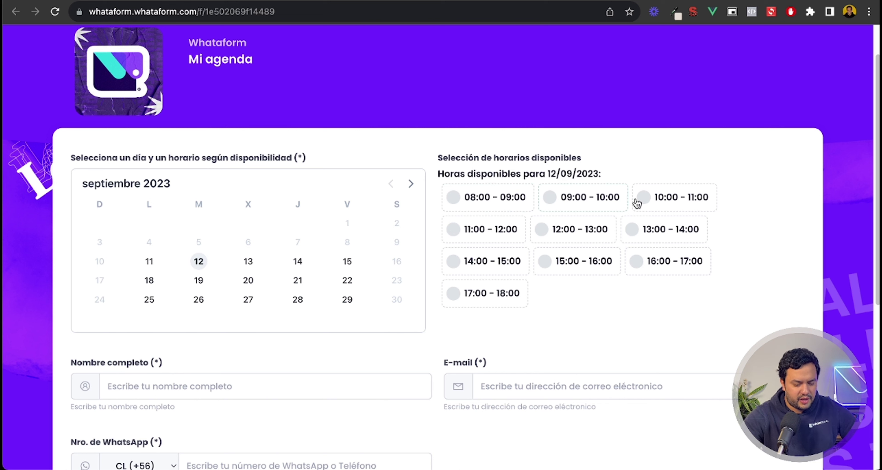
Step: Choose the 11:00–12:00 slot and enter the guest's full name and e-mail address
{"action": "left_click", "coordinate": [475, 233]}
{"action": "scroll", "coordinate": [476, 236], "scroll_direction": "down", "scroll_amount": 2}
{"action": "left_click", "coordinate": [220, 285]}
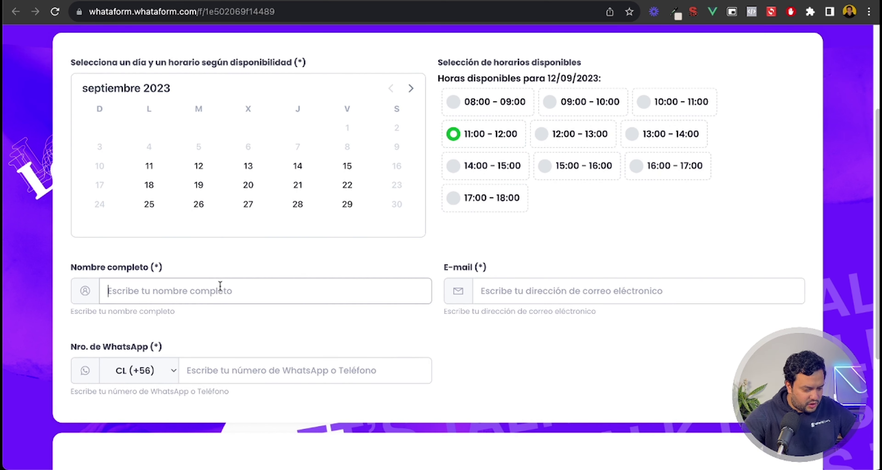
{"action": "type", "text": "Eduardo"}
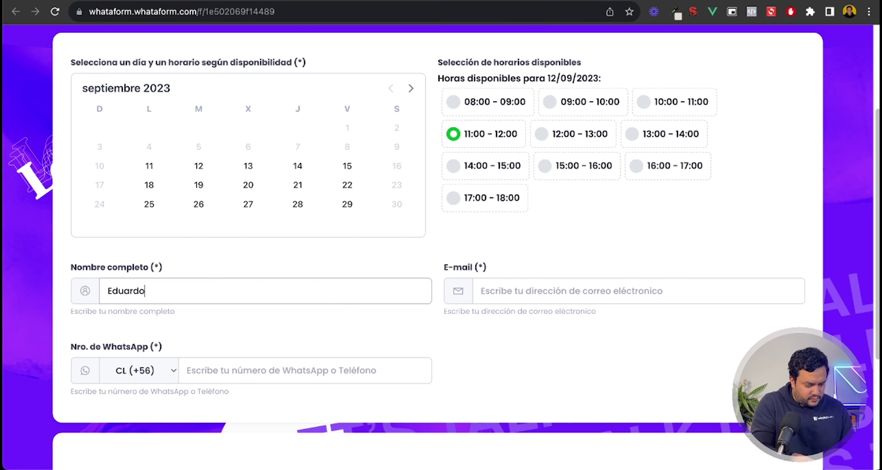
{"action": "key", "text": "Tab"}
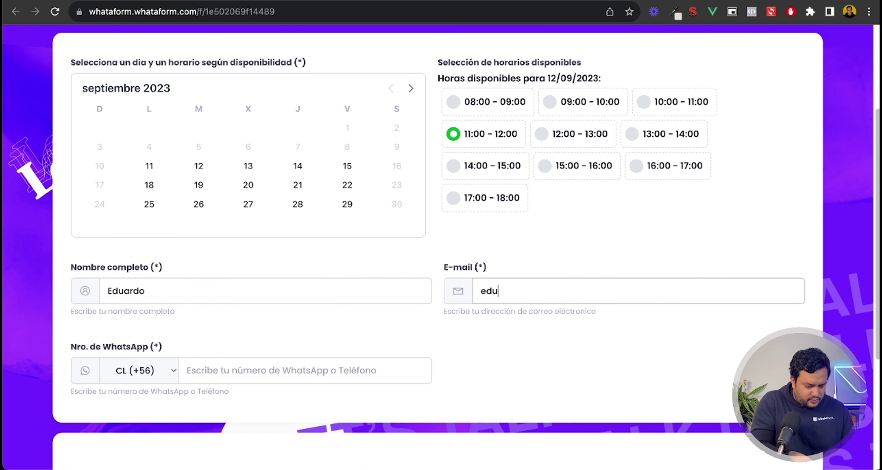
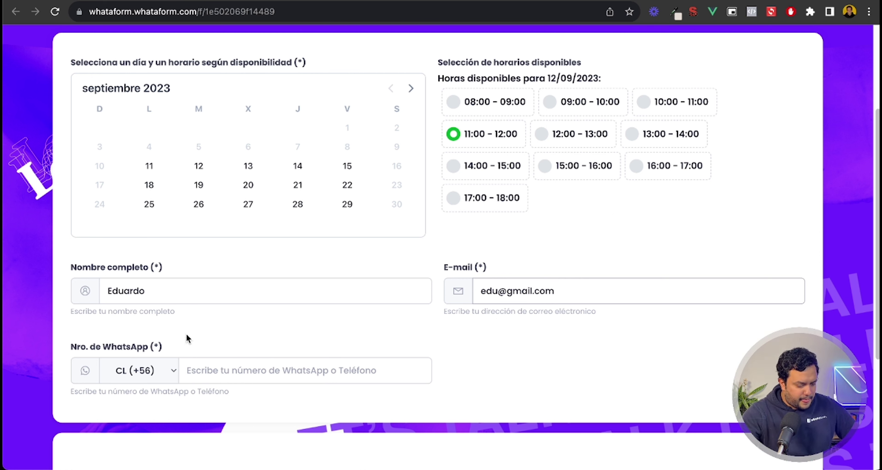
Step: Correct the e-mail field, fill in the WhatsApp number and submit the booking with Enviar datos
{"action": "left_click", "coordinate": [497, 291]}
{"action": "type", "text": "__"}
{"action": "key", "text": "BackSpace"}
{"action": "key", "text": "BackSpace"}
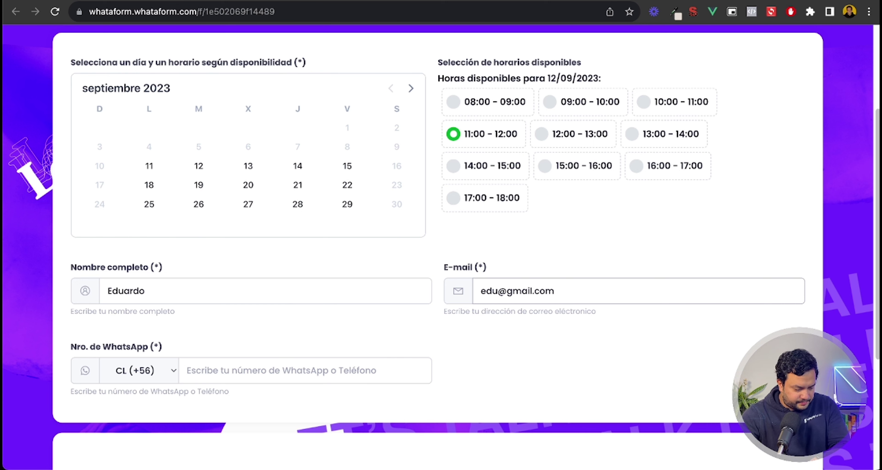
{"action": "type", "text": "123123123"}
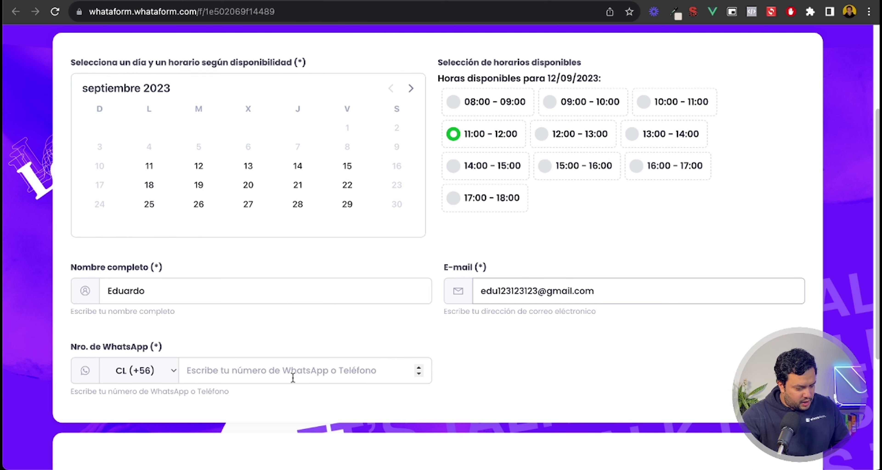
{"action": "left_click", "coordinate": [273, 371]}
{"action": "type", "text": "123123123"}
{"action": "scroll", "coordinate": [284, 357], "scroll_direction": "down", "scroll_amount": 5}
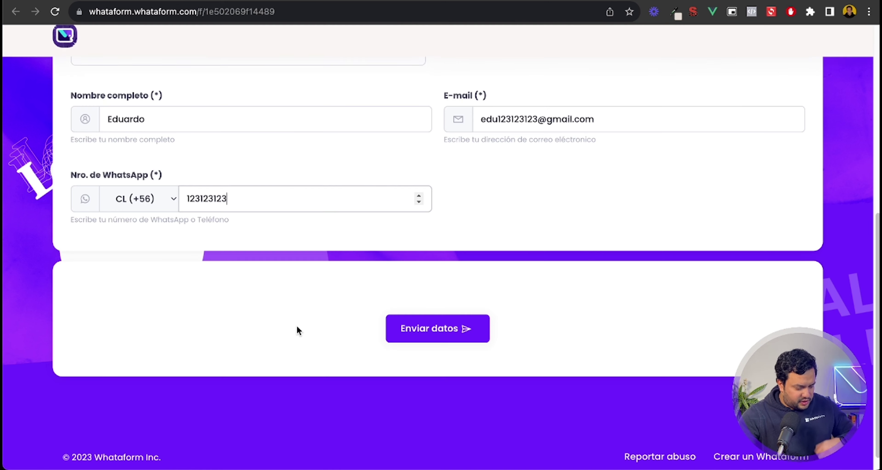
{"action": "left_click", "coordinate": [446, 338]}
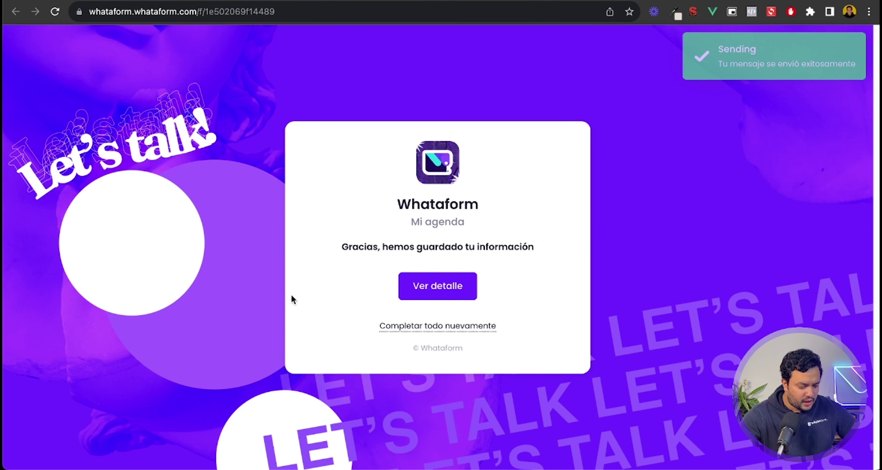
Step: View the pre-reserved booking's detail page, then return to the Mi agenda share page tab
{"action": "left_click", "coordinate": [456, 293]}
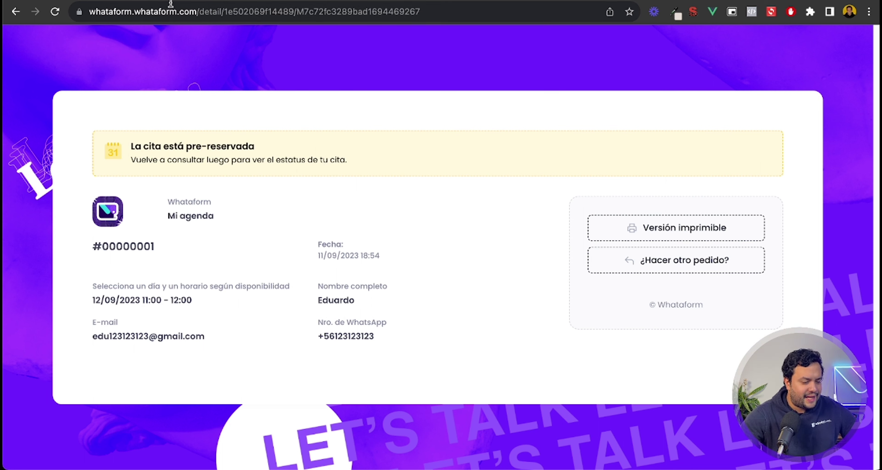
{"action": "left_click", "coordinate": [189, 11]}
{"action": "left_click", "coordinate": [315, 150]}
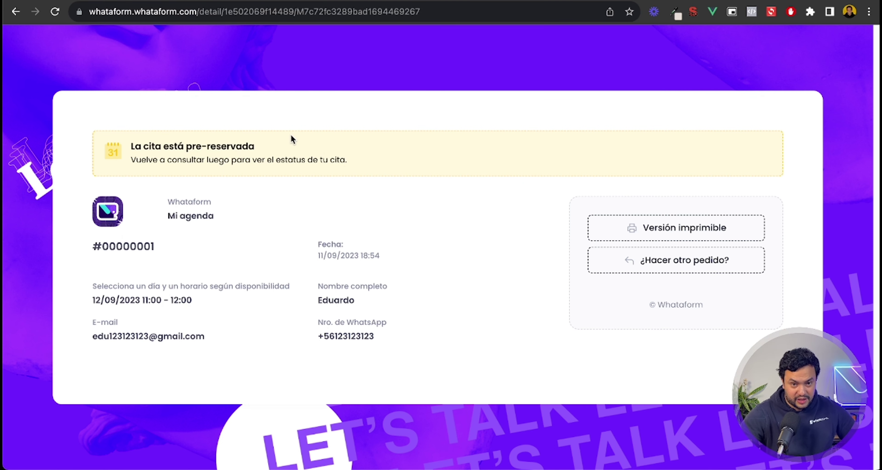
{"action": "key", "text": "ctrl+Tab"}
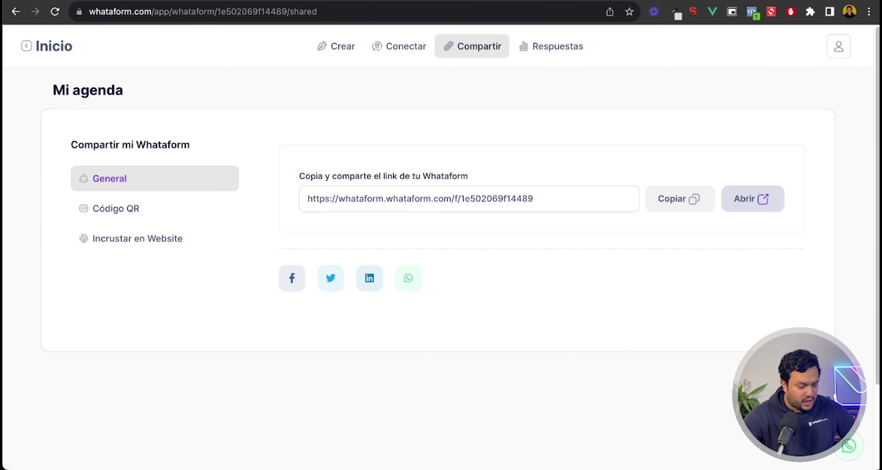
Step: Go from the Whataforms home to the appointments calendar
{"action": "left_click", "coordinate": [57, 47]}
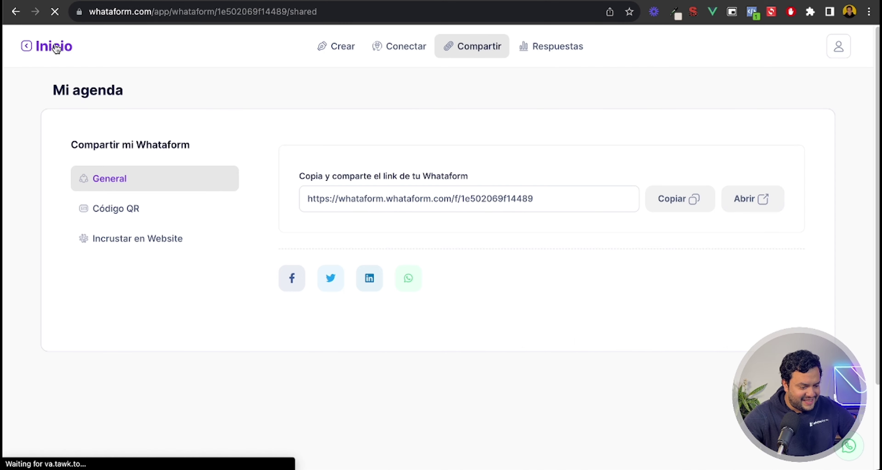
{"action": "left_click", "coordinate": [67, 46]}
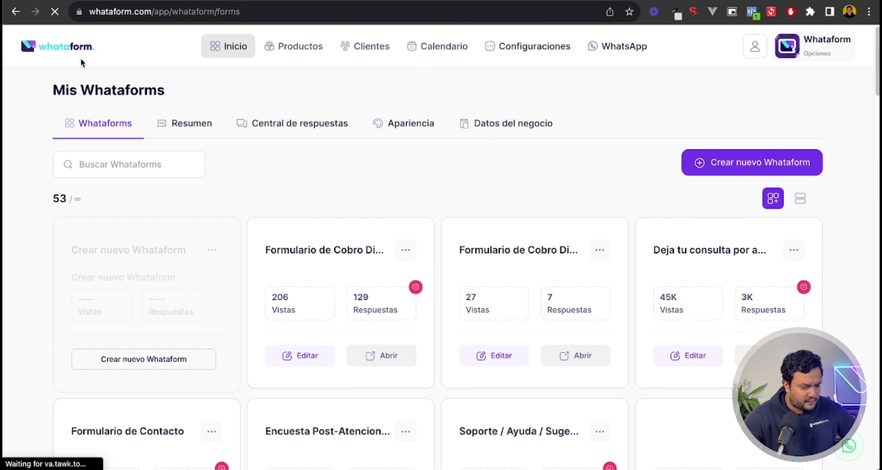
{"action": "left_click", "coordinate": [437, 48]}
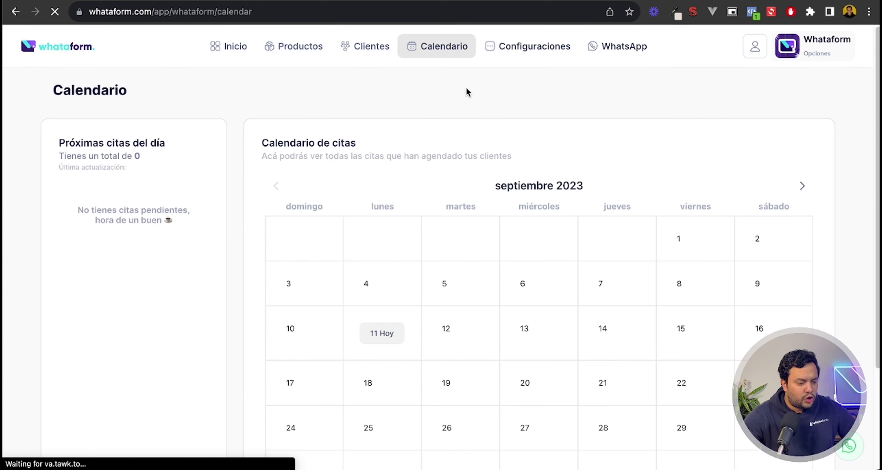
Step: Open the 12/09/2023 reservations list in the septiembre 2023 calendar
{"action": "scroll", "coordinate": [468, 93], "scroll_direction": "down", "scroll_amount": 2}
{"action": "scroll", "coordinate": [469, 93], "scroll_direction": "down", "scroll_amount": 2}
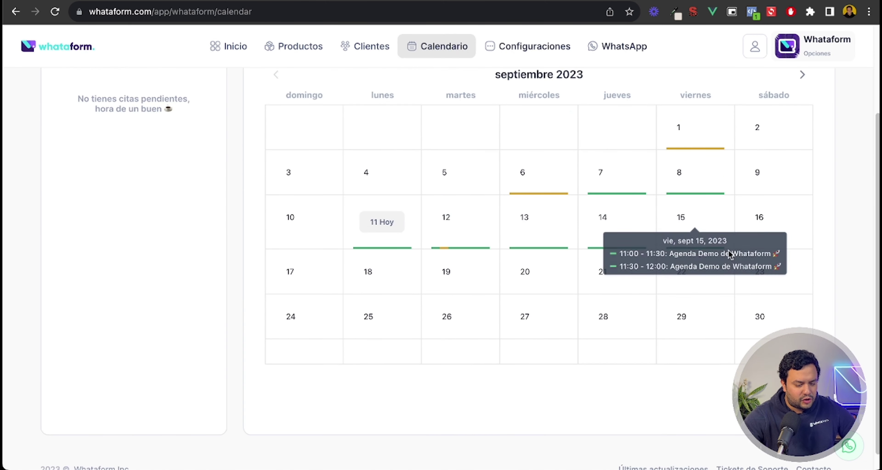
{"action": "scroll", "coordinate": [284, 244], "scroll_direction": "up", "scroll_amount": 3}
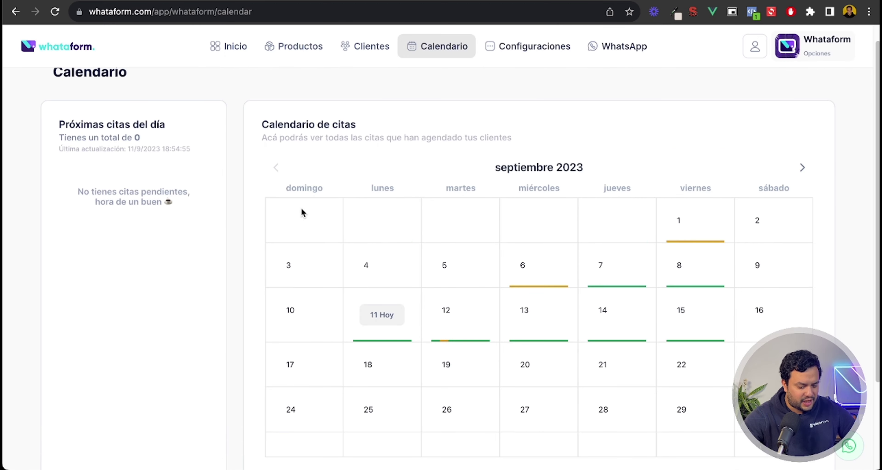
{"action": "mouse_move", "coordinate": [456, 313]}
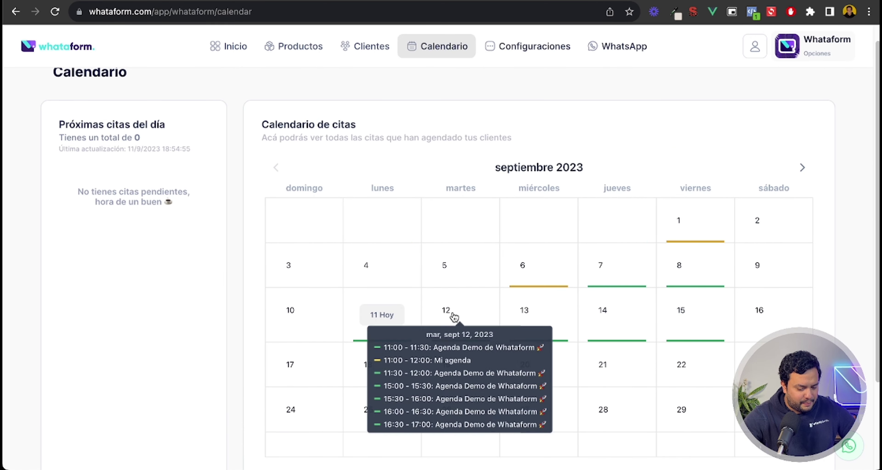
{"action": "scroll", "coordinate": [118, 252], "scroll_direction": "down", "scroll_amount": 2}
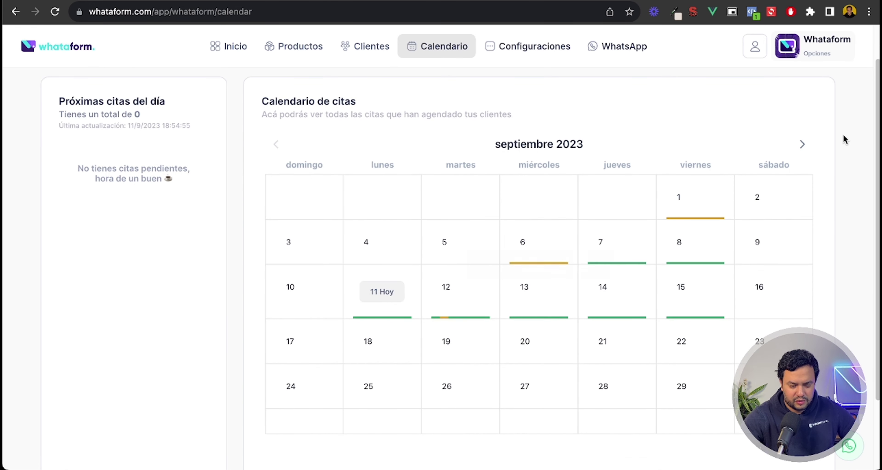
{"action": "left_click", "coordinate": [802, 144]}
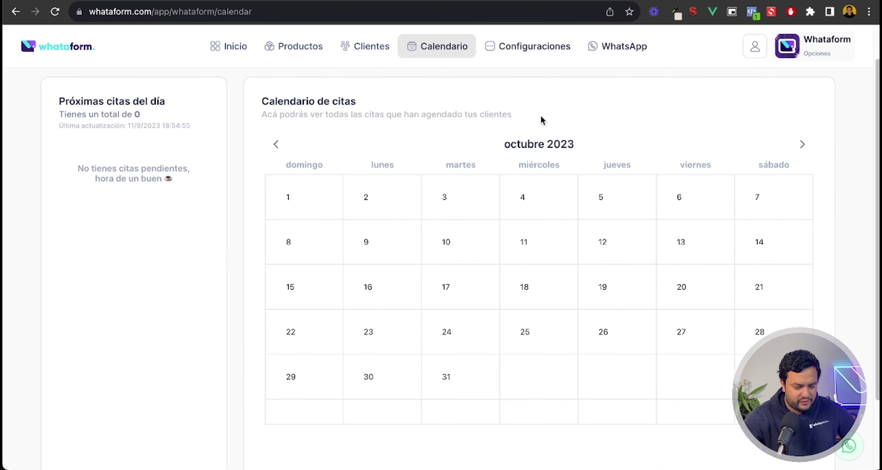
{"action": "left_click", "coordinate": [276, 144]}
{"action": "left_click", "coordinate": [460, 293]}
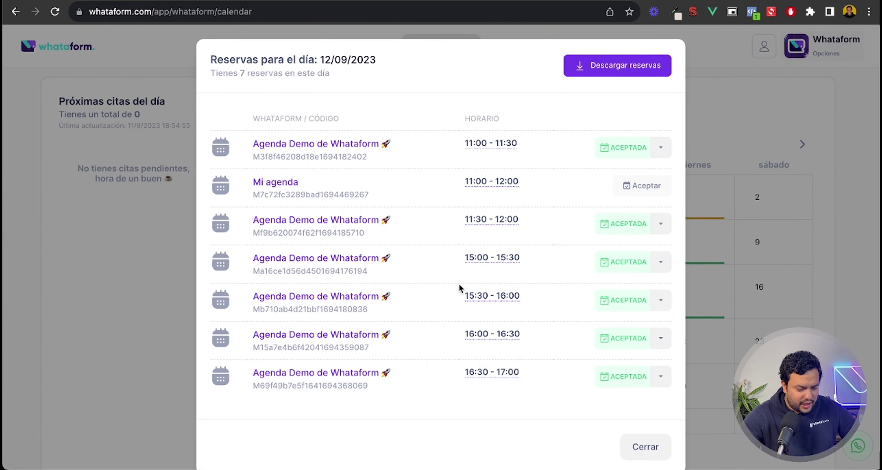
Step: Accept the Mi agenda 11:00–12:00 booking and close the 12/09/2023 reservations list
{"action": "left_click", "coordinate": [655, 187]}
{"action": "left_click", "coordinate": [658, 187]}
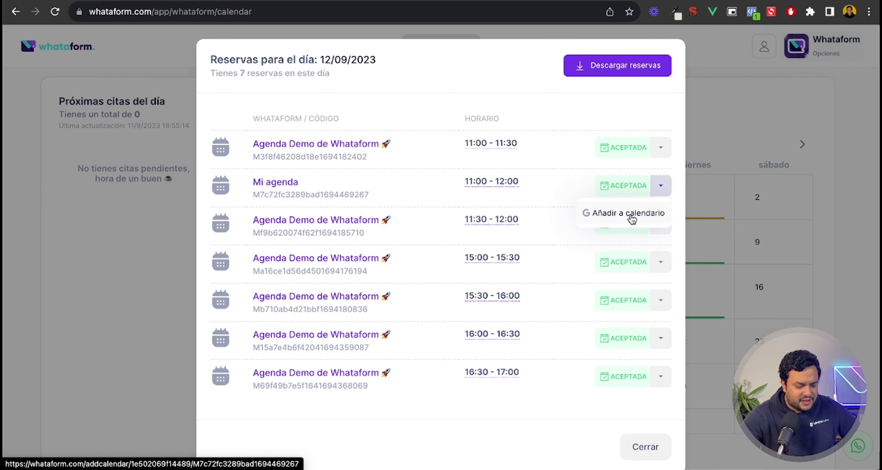
{"action": "left_click", "coordinate": [584, 424]}
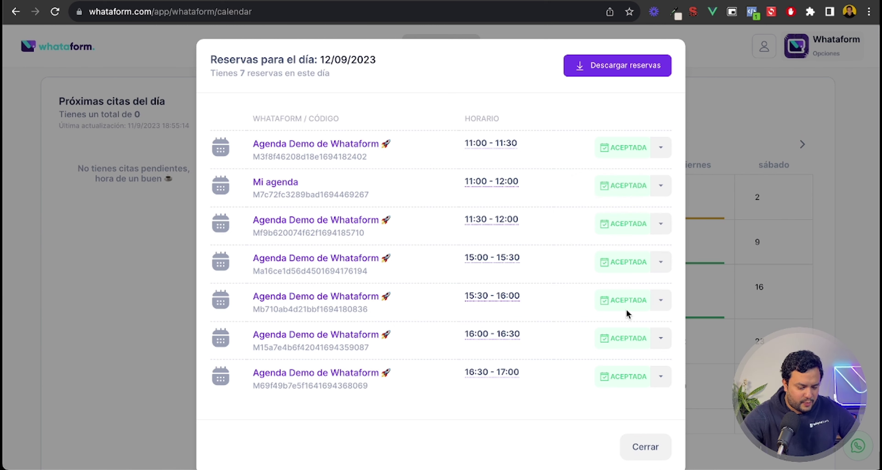
{"action": "left_click", "coordinate": [651, 454]}
{"action": "scroll", "coordinate": [299, 303], "scroll_direction": "down", "scroll_amount": 3}
{"action": "scroll", "coordinate": [301, 304], "scroll_direction": "up", "scroll_amount": 4}
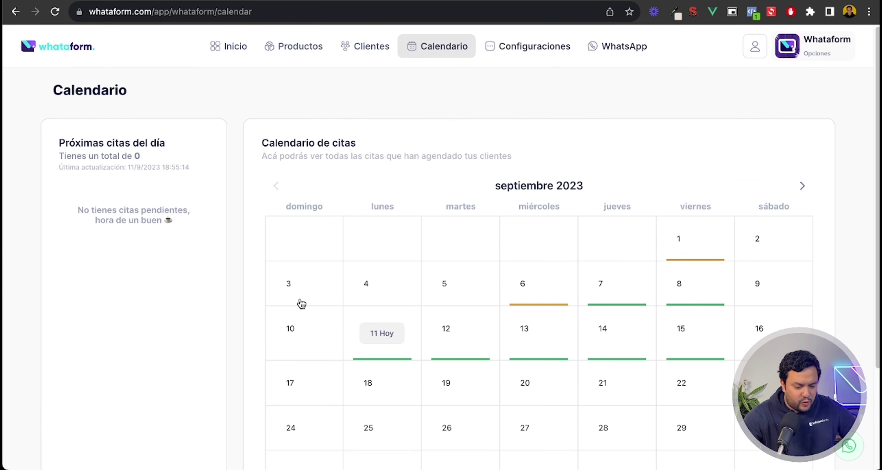